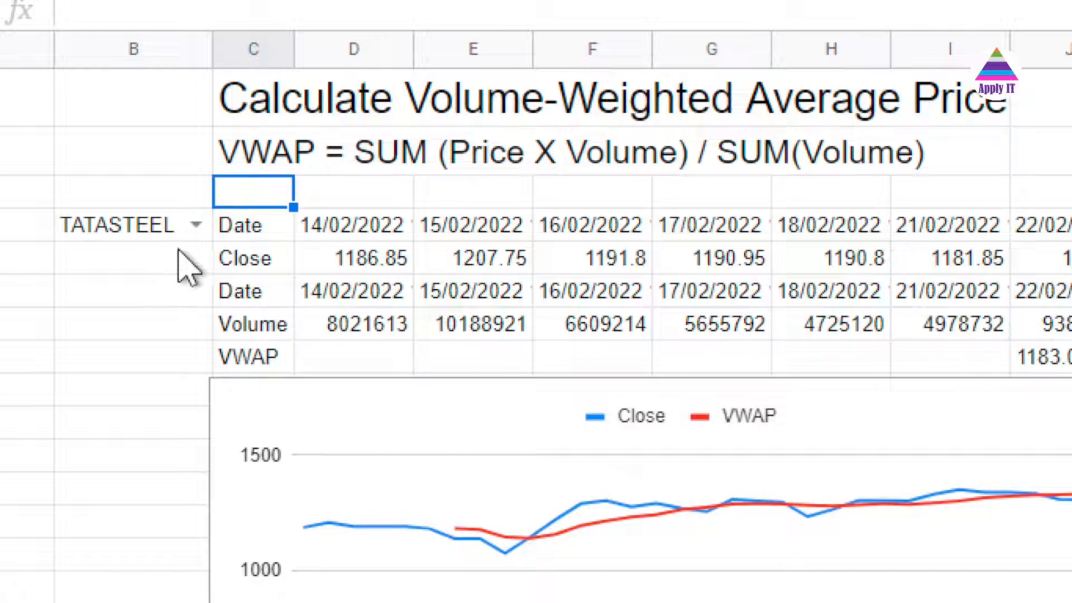
Inspect the TRANSPOSE(GOOGLEFINANCE(...)) price formula in cell C4, highlighting its function and NSE ticker parts
left_click(229, 235)
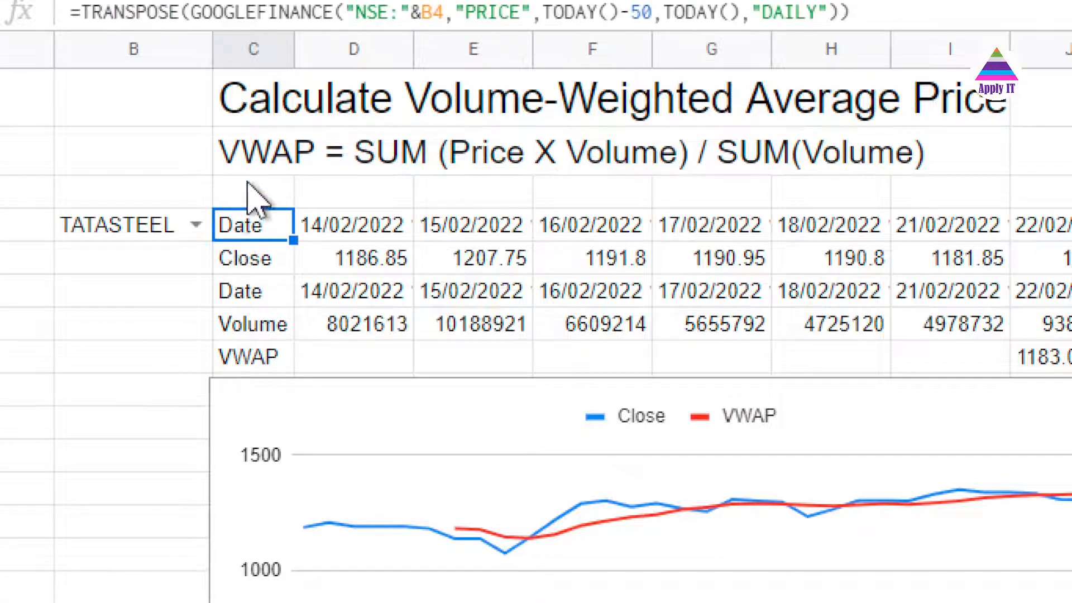
left_click(241, 72)
key("Left")
key("Left")
key("Left")
key("Left")
key("shift+Right")
key("shift+Right")
key("shift+Right")
key("shift+Right")
key("shift+Right")
key("shift+Right")
key("shift+Right")
key("shift+Right")
key("shift+Right")
key("shift+Right")
key("shift+Right")
key("shift+Right")
key("shift+Right")
key("shift+Right")
key("shift+Right")
key("shift+Right")
key("shift+Right")
key("shift+Right")
key("shift+Right")
key("shift+Right")
key("shift+Right")
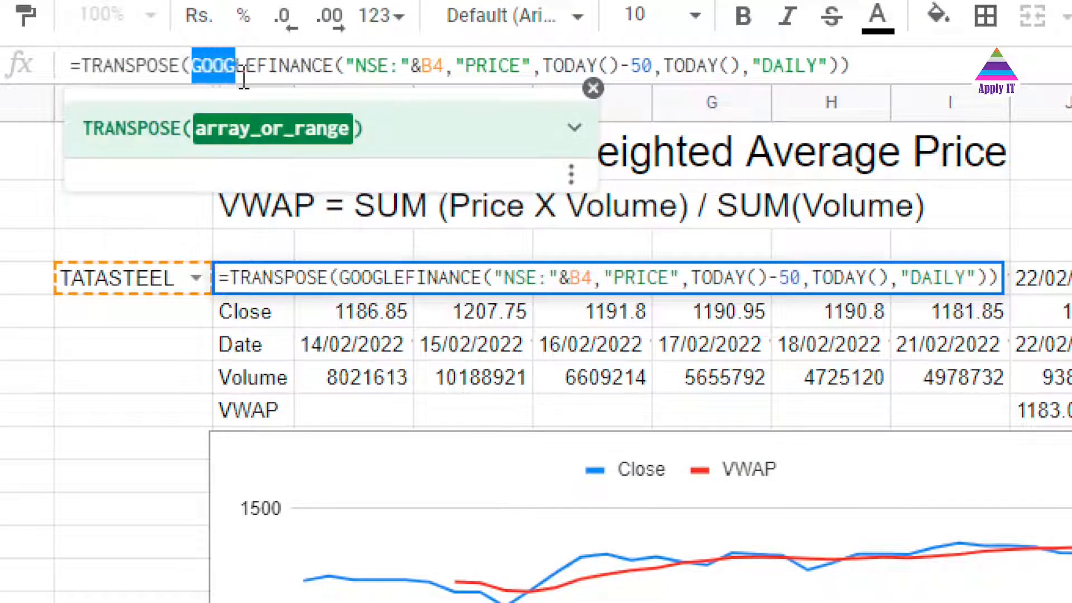
key("shift+Right")
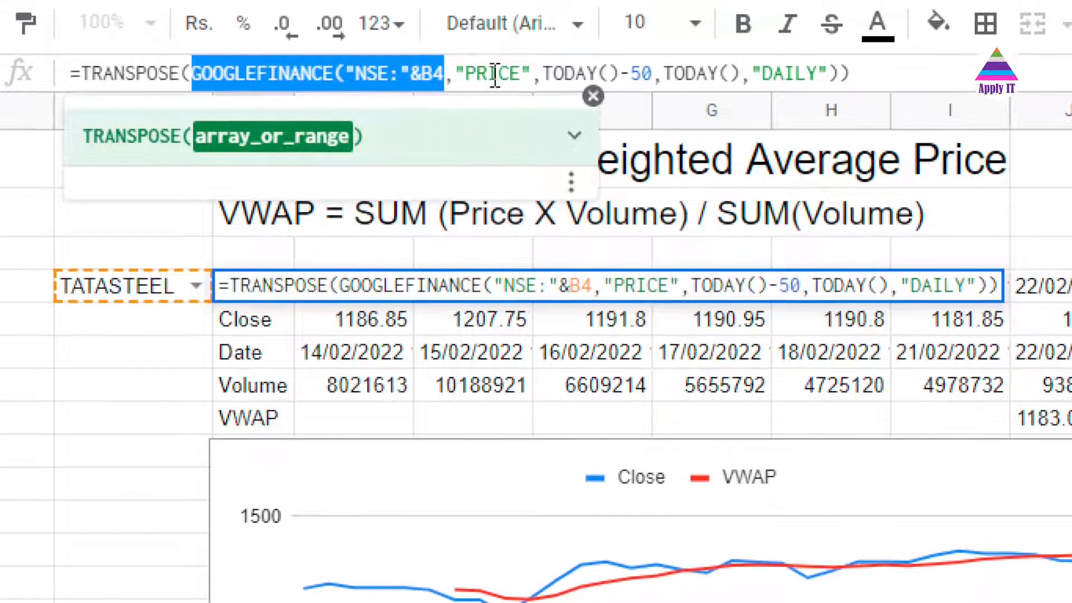
double_click(495, 74)
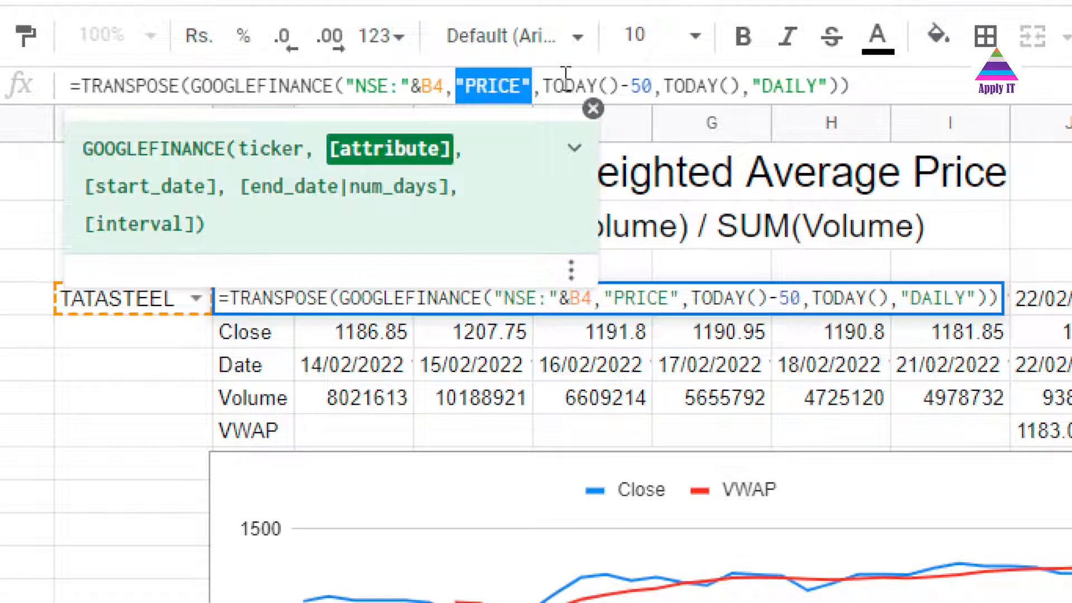
Review that formula's PRICE attribute, TODAY()-50 start date, TODAY() end date and DAILY interval arguments
left_click(565, 78)
key("Left")
key("Left")
key("shift+Right")
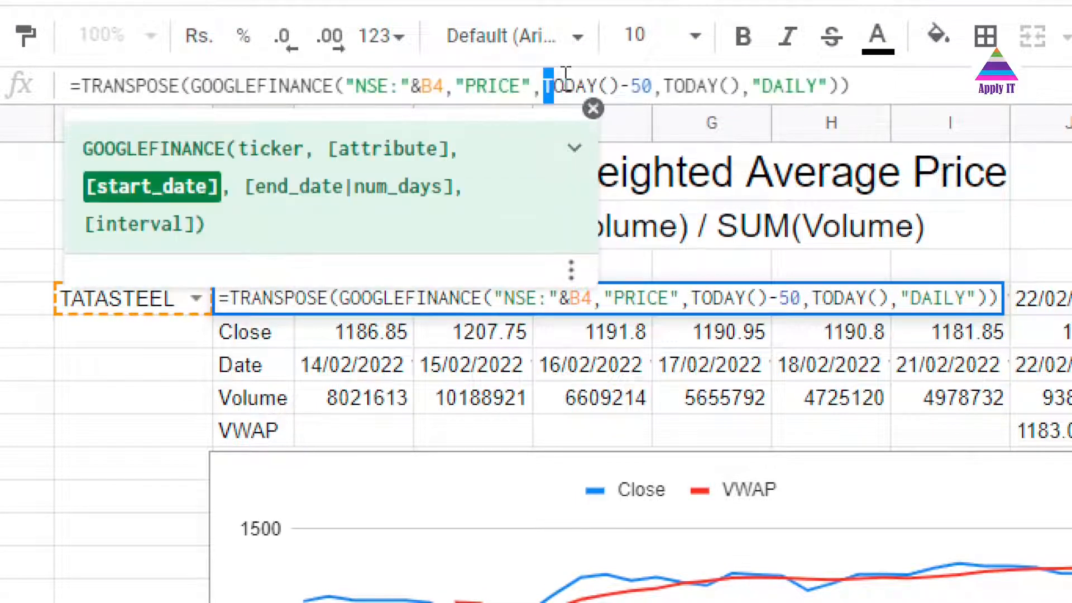
key("shift+Right")
key("shift+Right")
key("shift+Right")
key("shift+Right")
key("shift+Right")
key("shift+Right")
key("shift+Right")
key("shift+Right")
key("shift+Right")
key("shift+Right")
key("shift+Left")
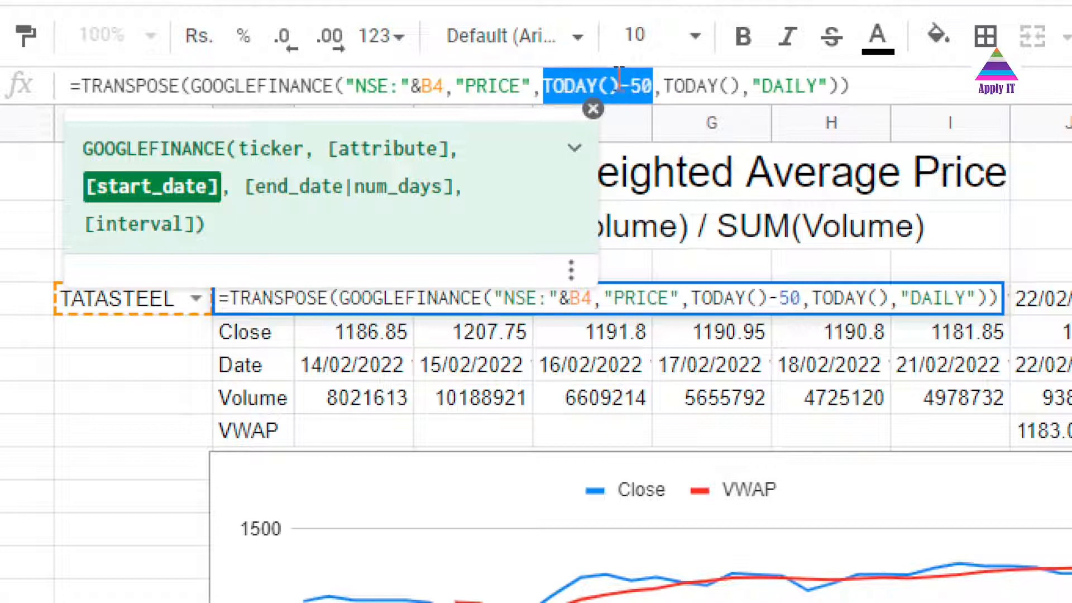
double_click(709, 84)
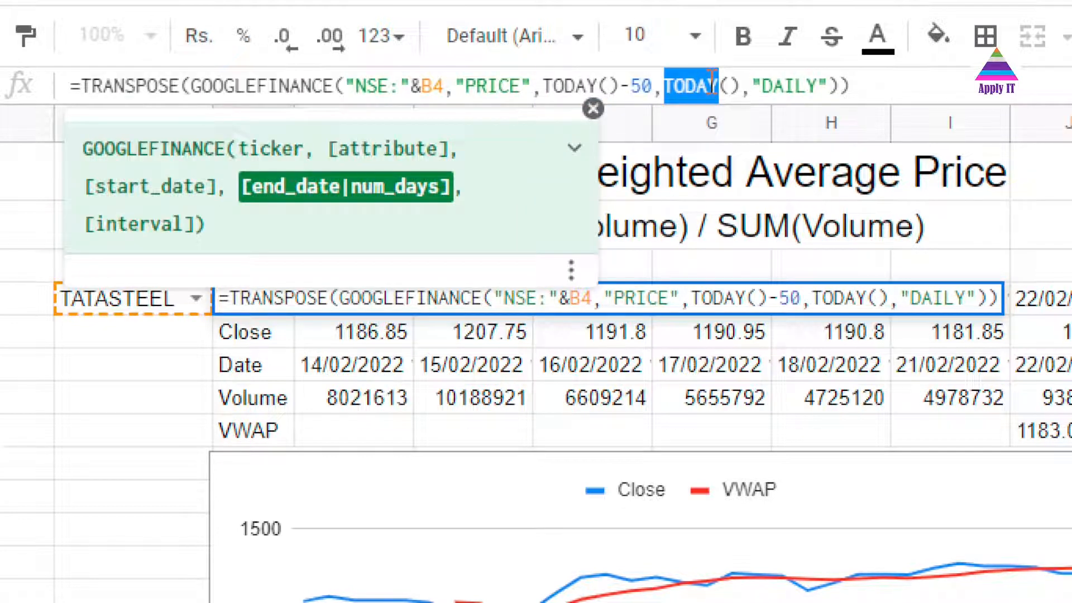
double_click(787, 84)
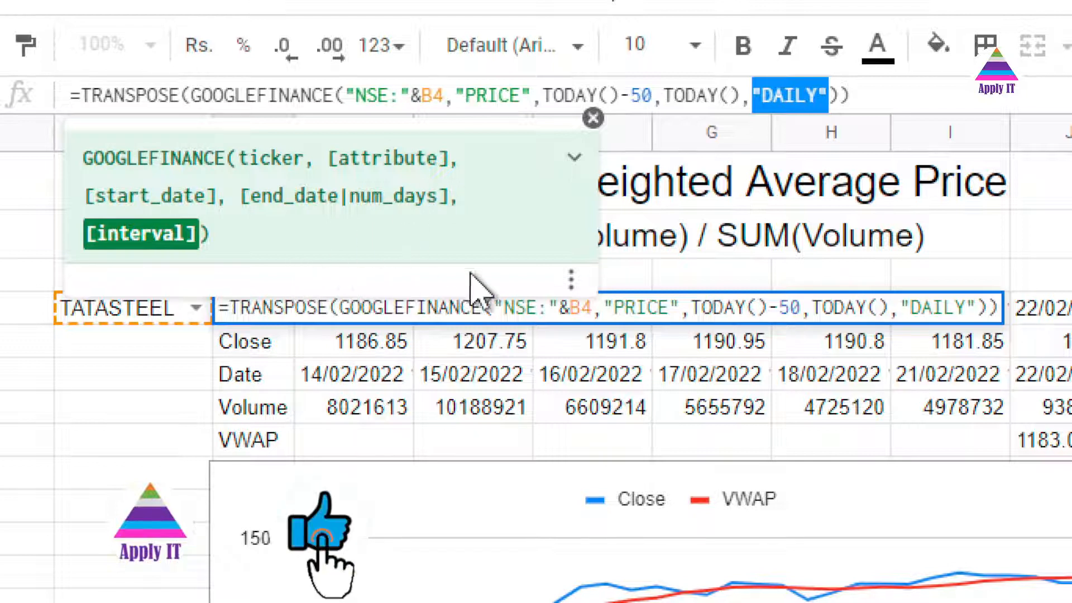
double_click(143, 92)
key("Escape")
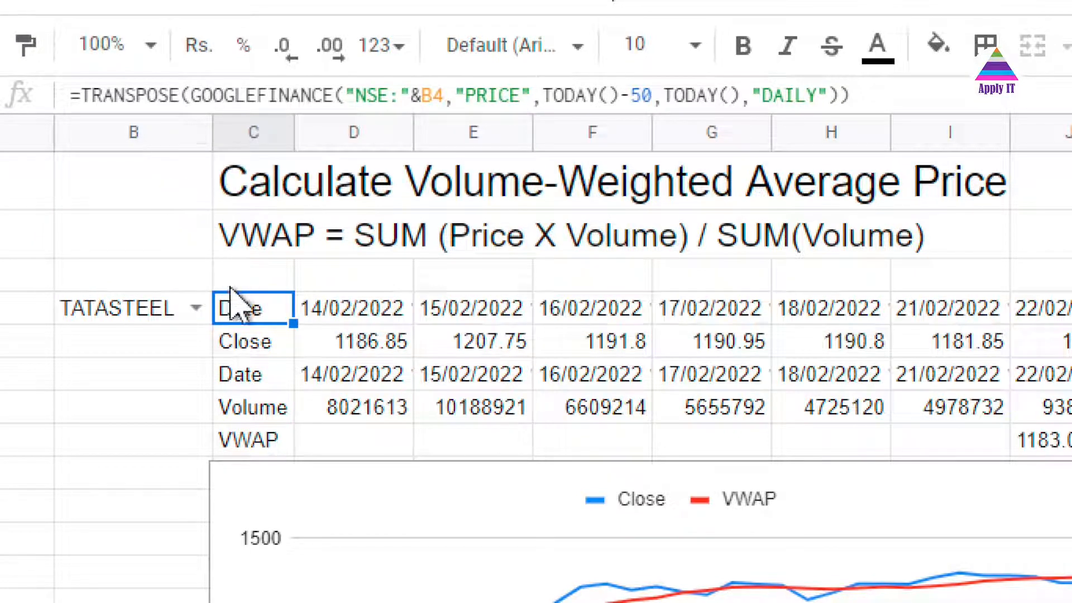
Examine the volume formula in cell C6, highlighting its VOLUME attribute and TRANSPOSE function without changing it
left_click_drag(237, 321, 237, 341)
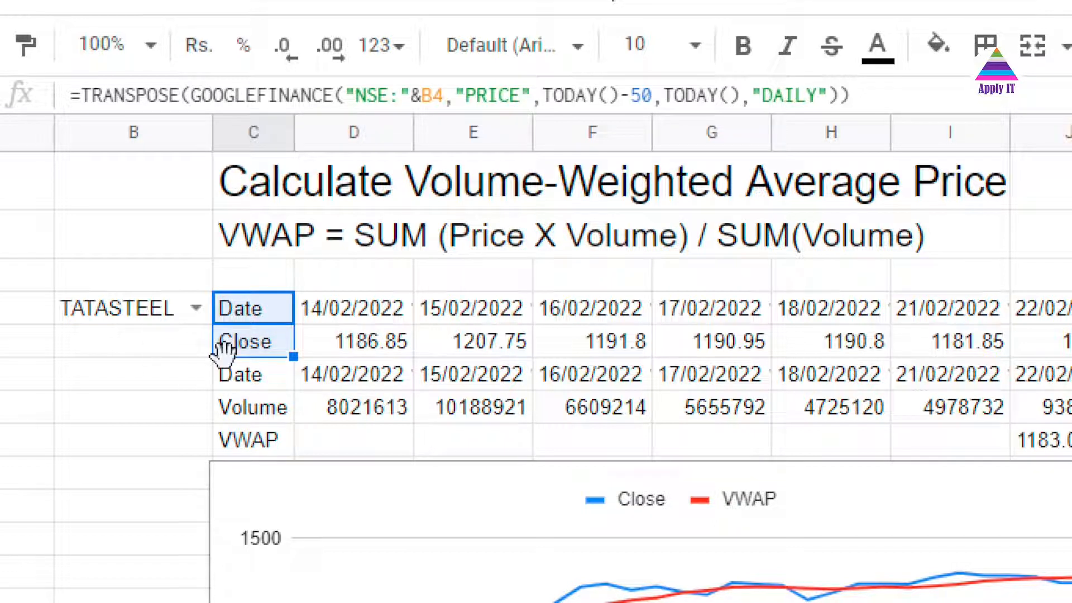
left_click(239, 376)
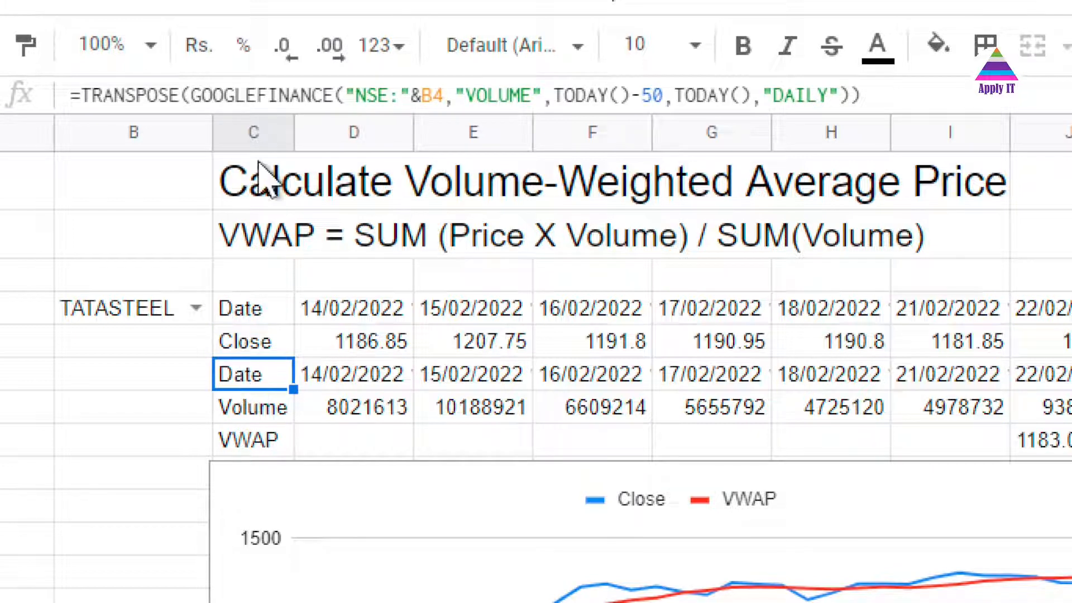
double_click(259, 93)
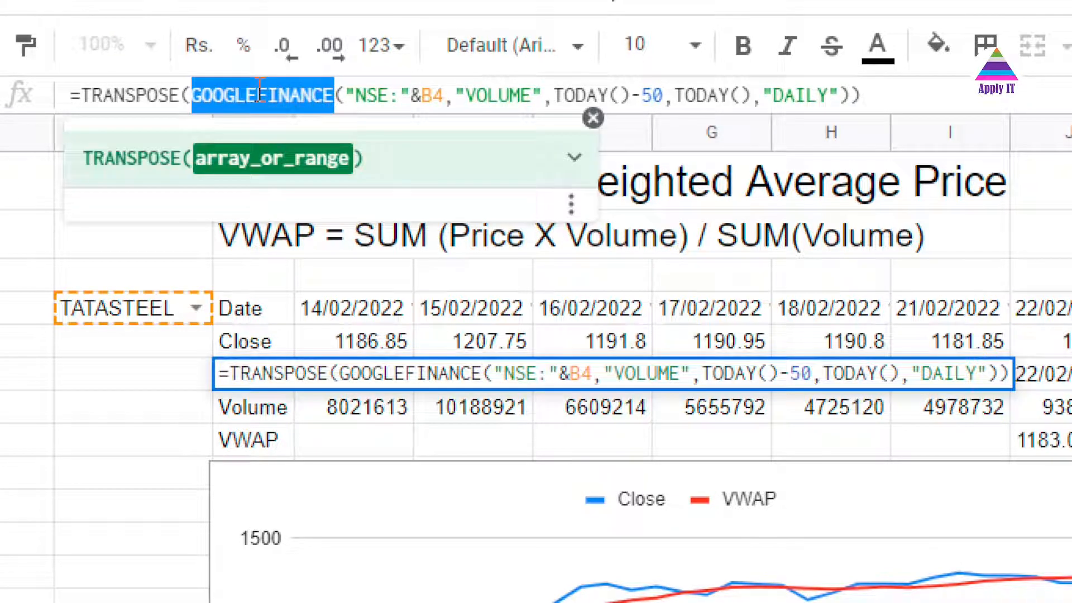
double_click(489, 95)
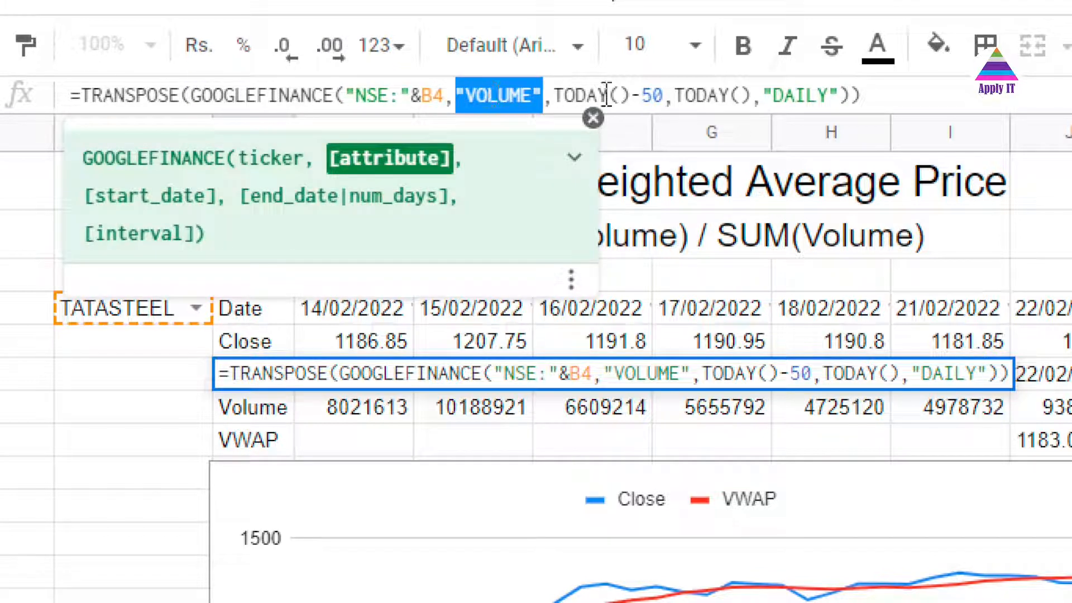
left_click(881, 91)
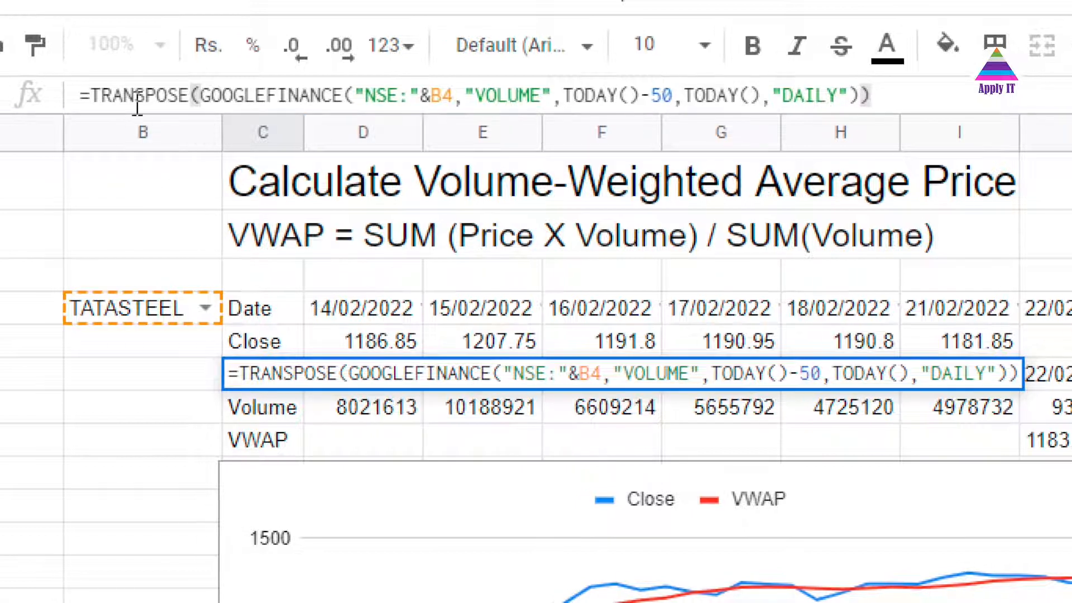
double_click(137, 96)
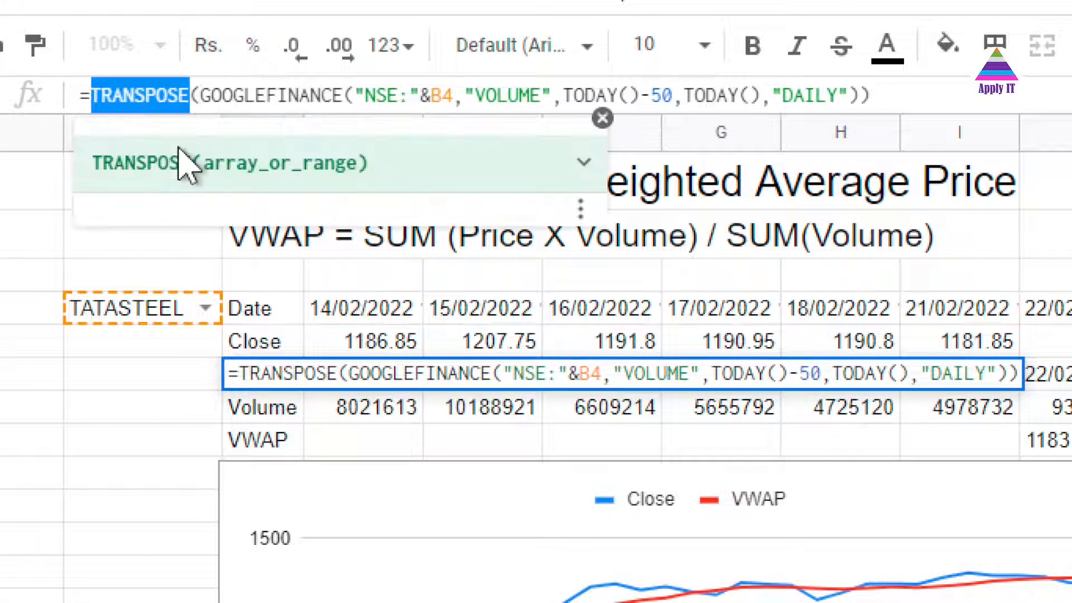
left_click(246, 313)
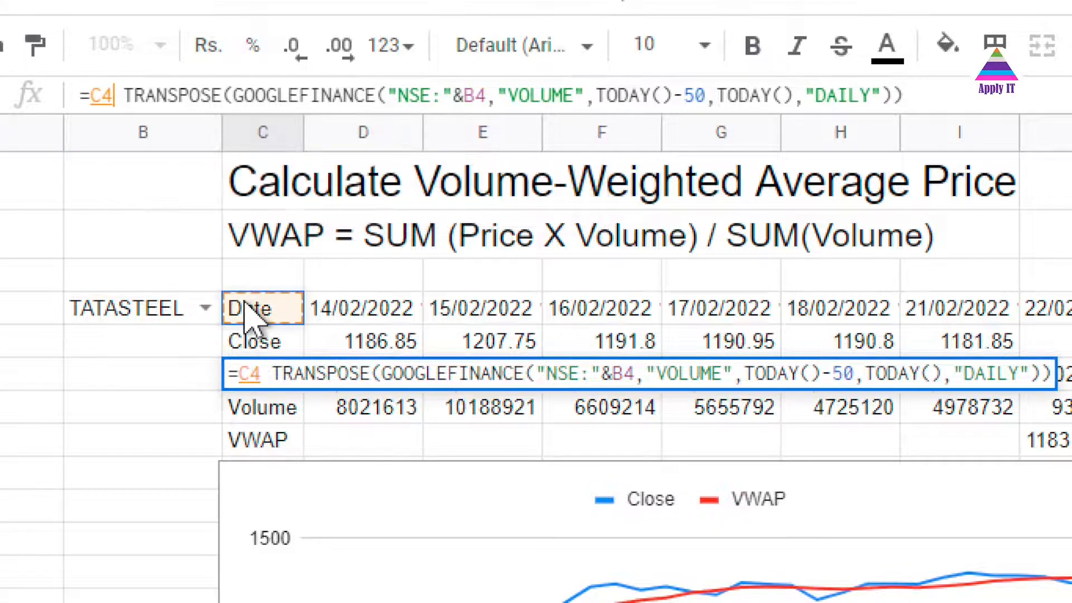
key("Escape")
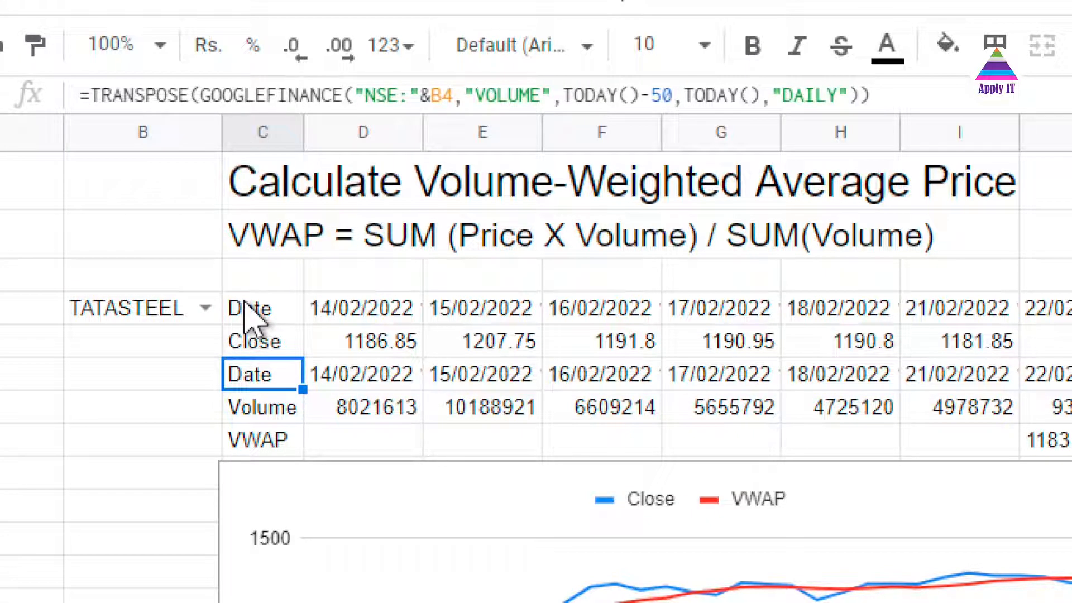
Browse the date, close and volume rows across all columns to the last date and back
left_click(368, 241)
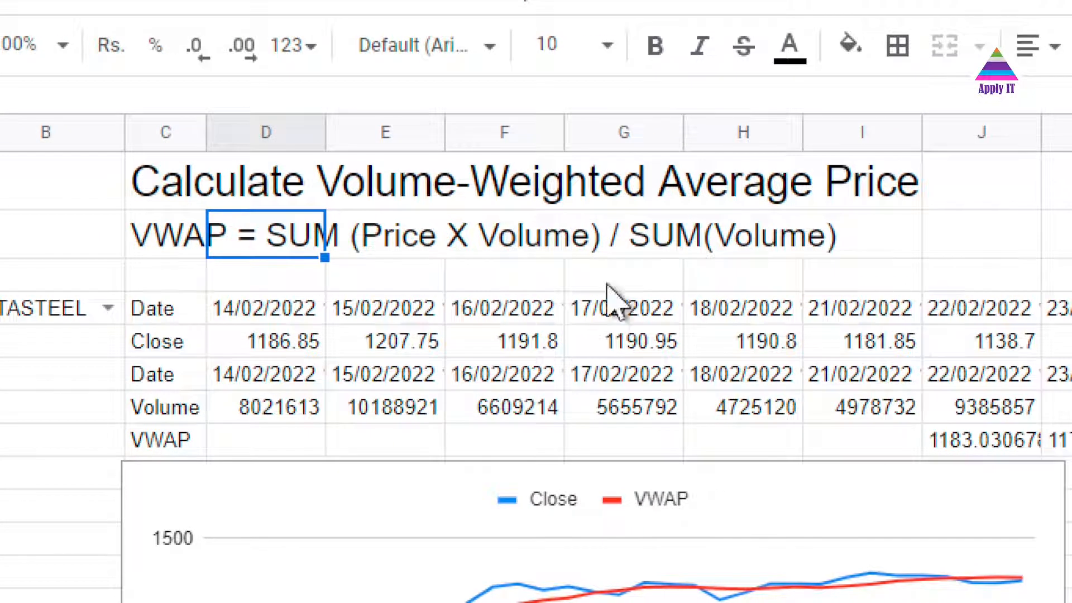
left_click(302, 321)
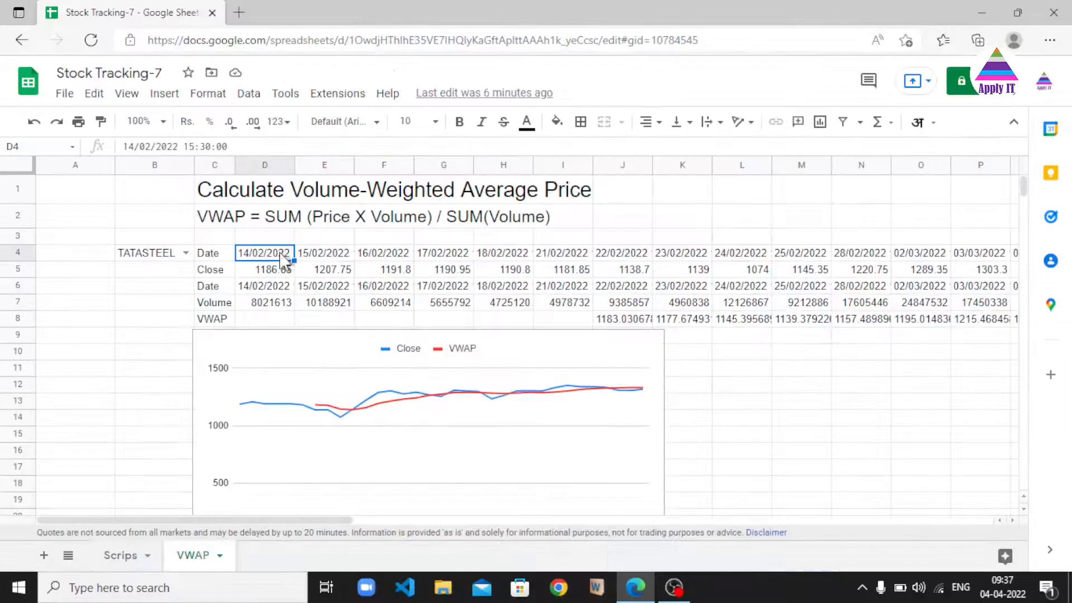
key("Right")
key("Right")
key("Right")
key("Right")
key("Right")
key("Right")
key("Right")
key("Right")
key("Right")
key("Right")
key("Right")
key("Right")
key("Right")
key("Right")
key("Right")
key("Right")
key("Right")
key("Right")
key("Right")
key("Right")
key("Right")
key("Right")
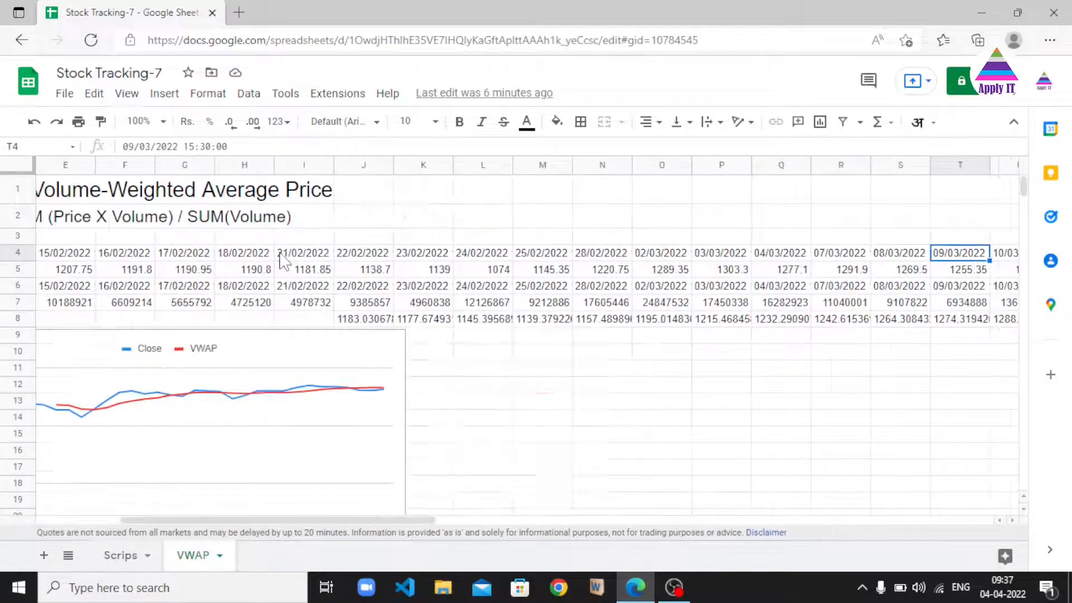
key("Left")
key("Left")
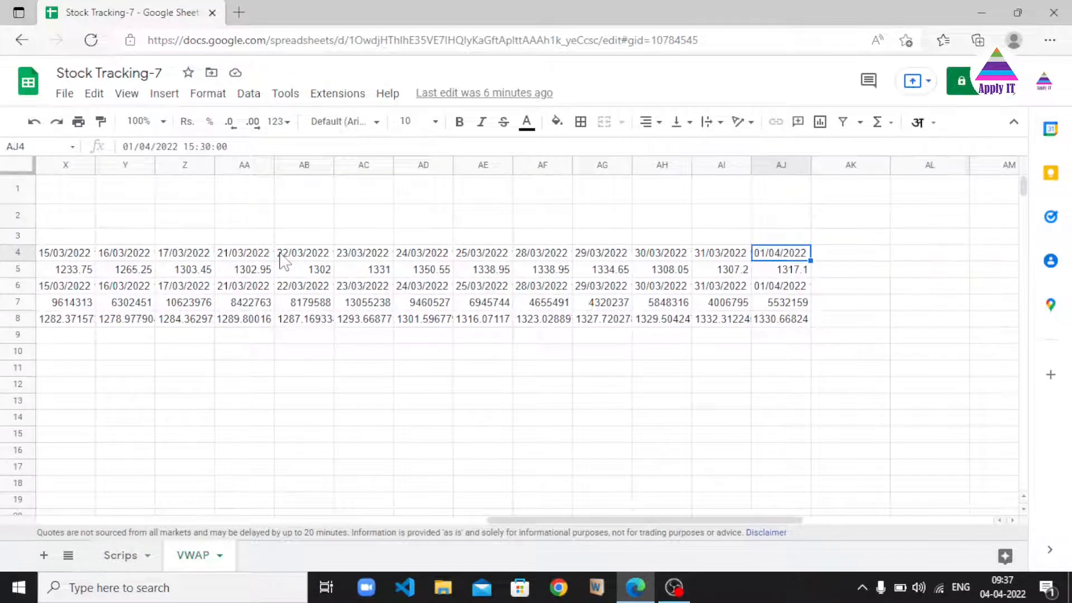
key("Left")
key("Left")
key("Left")
key("Left")
key("Left")
key("Left")
key("Left")
key("Left")
key("Left")
key("Left")
key("Left")
key("Left")
key("Left")
key("Left")
key("Left")
key("Left")
key("Left")
key("Left")
key("Left")
key("Left")
key("Left")
key("Left")
key("Left")
key("Left")
key("Left")
key("Left")
key("Left")
key("Left")
key("Left")
key("Left")
key("Left")
key("Left")
key("Left")
key("Left")
key("Left")
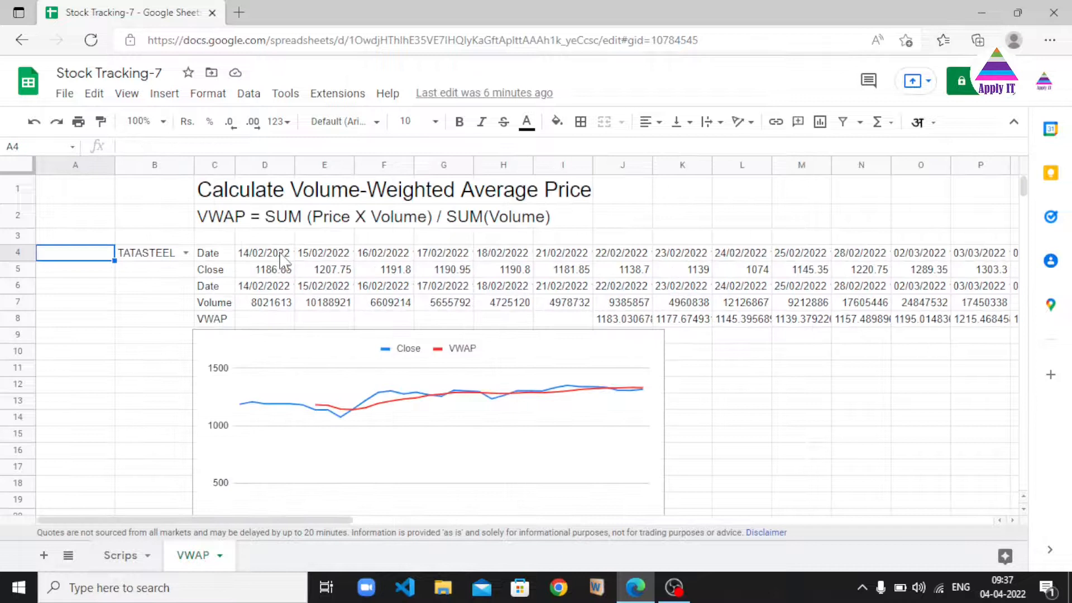
key("Right")
key("Right")
key("Down")
key("Down")
key("Right")
key("Right")
key("Right")
key("Right")
key("Right")
key("Right")
key("Right")
key("Right")
key("Right")
key("Right")
key("Right")
key("Right")
key("Right")
key("Right")
key("Right")
key("Right")
key("Right")
key("Right")
key("Right")
key("Right")
key("Right")
key("Right")
key("Right")
key("Right")
key("Right")
key("Right")
key("Right")
key("Right")
key("Right")
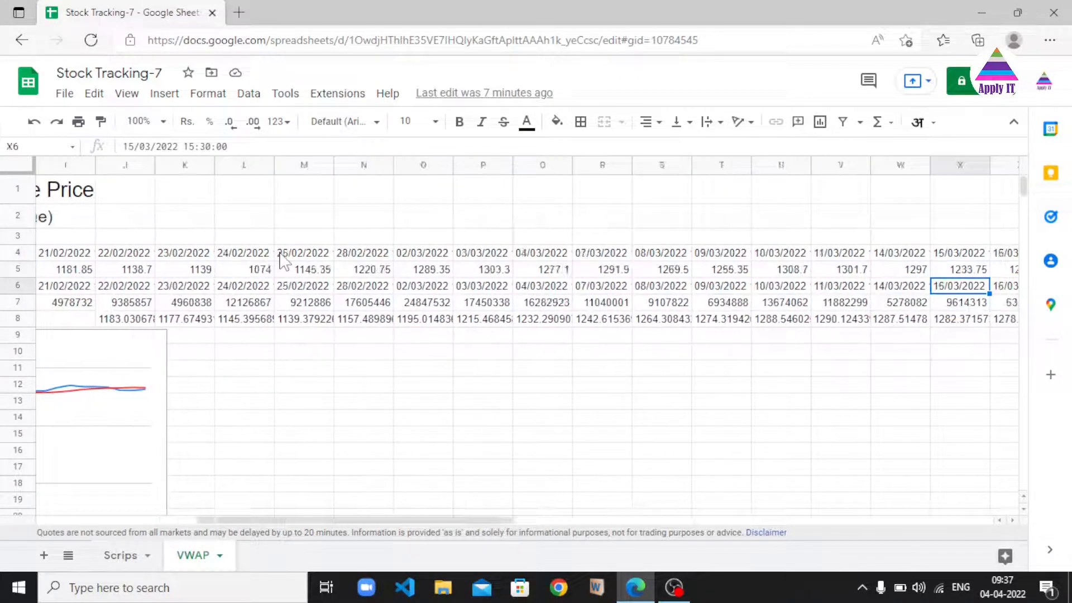
key("Right")
key("Right")
key("Right")
key("Right")
key("Right")
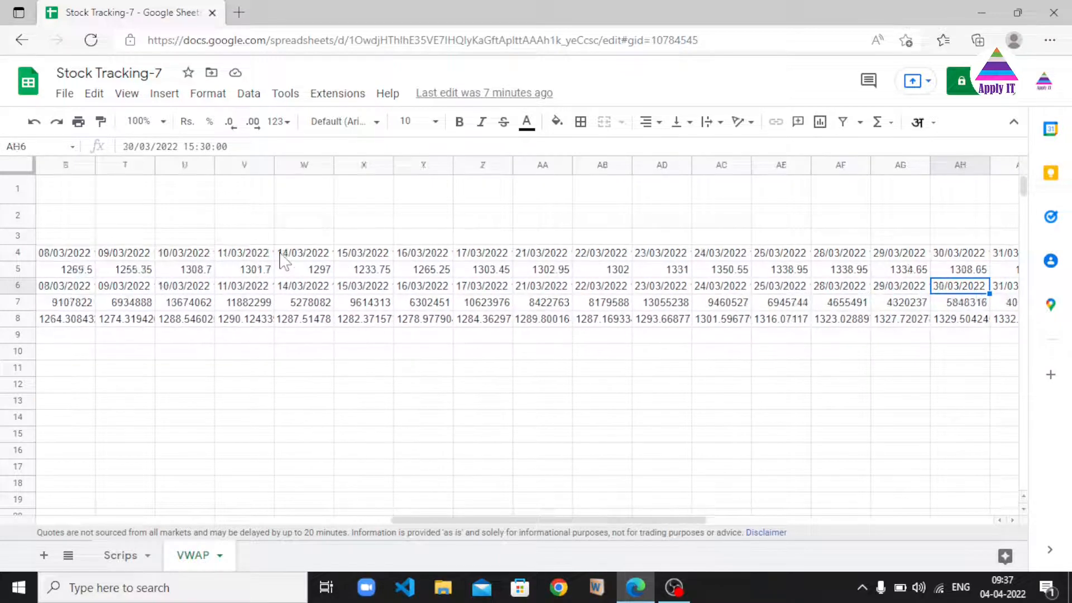
key("Left")
key("Left")
key("Left")
key("Left")
key("Left")
key("Left")
key("Left")
key("Left")
key("Left")
key("Left")
key("Left")
key("Left")
key("Left")
key("Left")
key("Left")
key("Left")
key("Left")
key("Left")
key("Left")
key("Left")
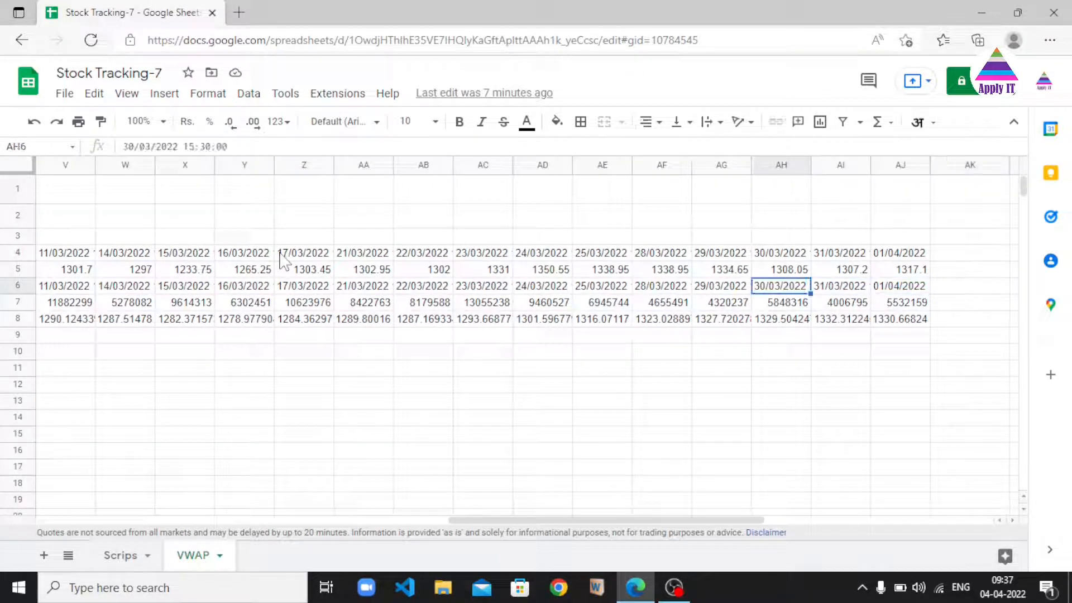
key("Left")
key("Left")
key("Left")
key("Left")
key("Left")
key("Left")
key("Left")
key("Left")
key("Left")
key("Left")
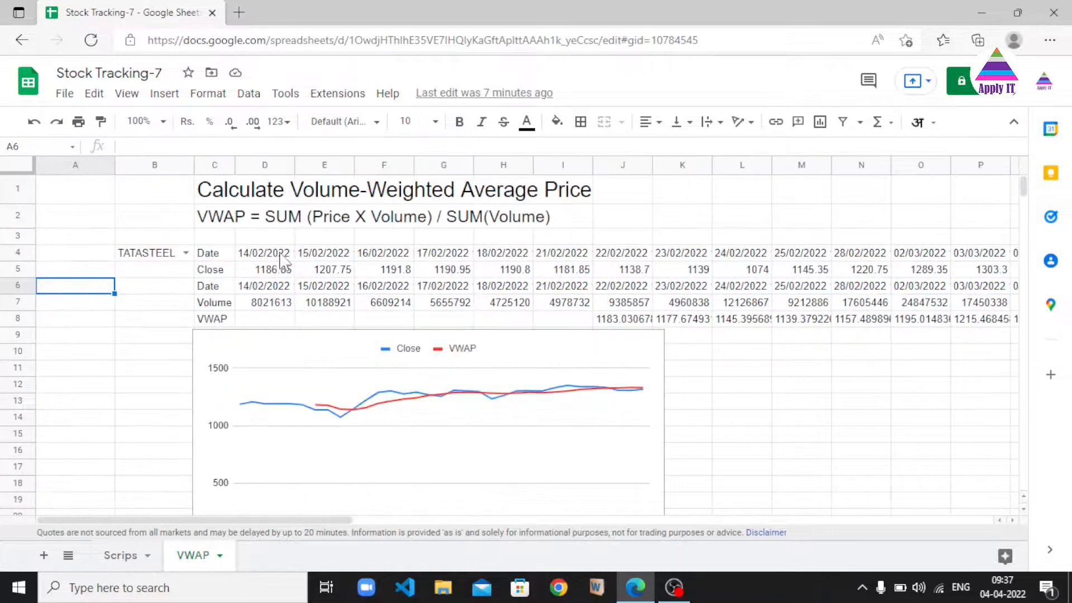
key("Right")
key("Right")
key("Right")
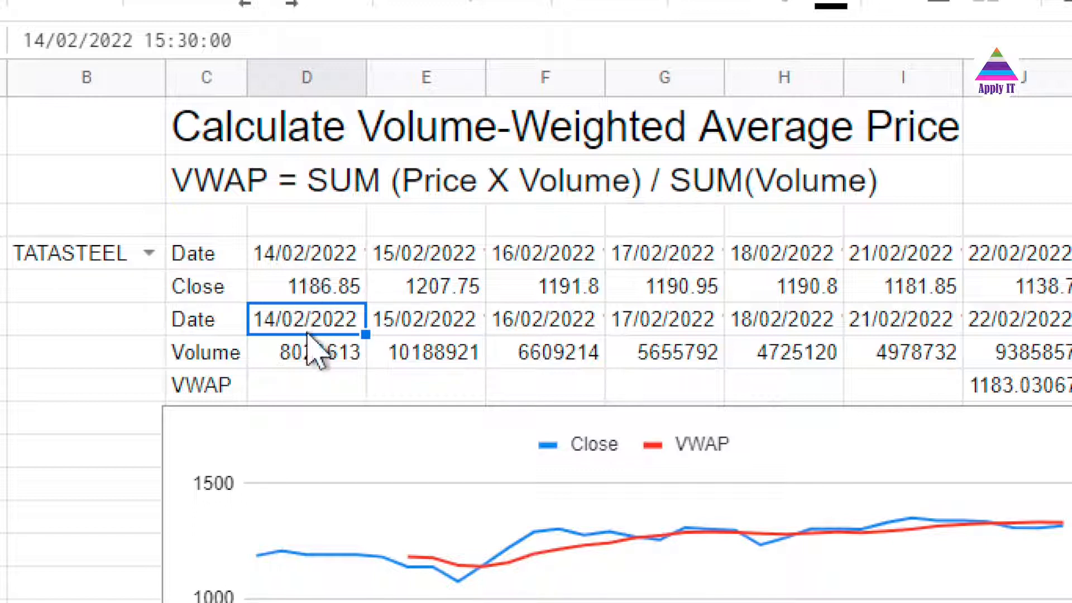
Step along the VWAP row from D8 to the first filled VWAP cell in J8
left_click(310, 388)
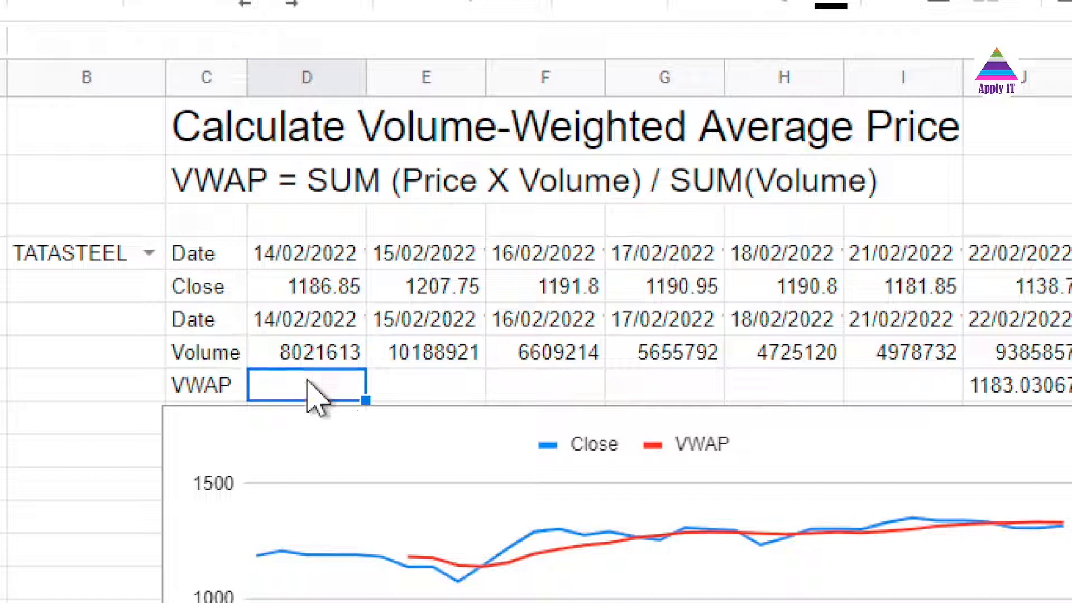
key("Right")
key("Right")
key("Right")
key("Right")
key("Right")
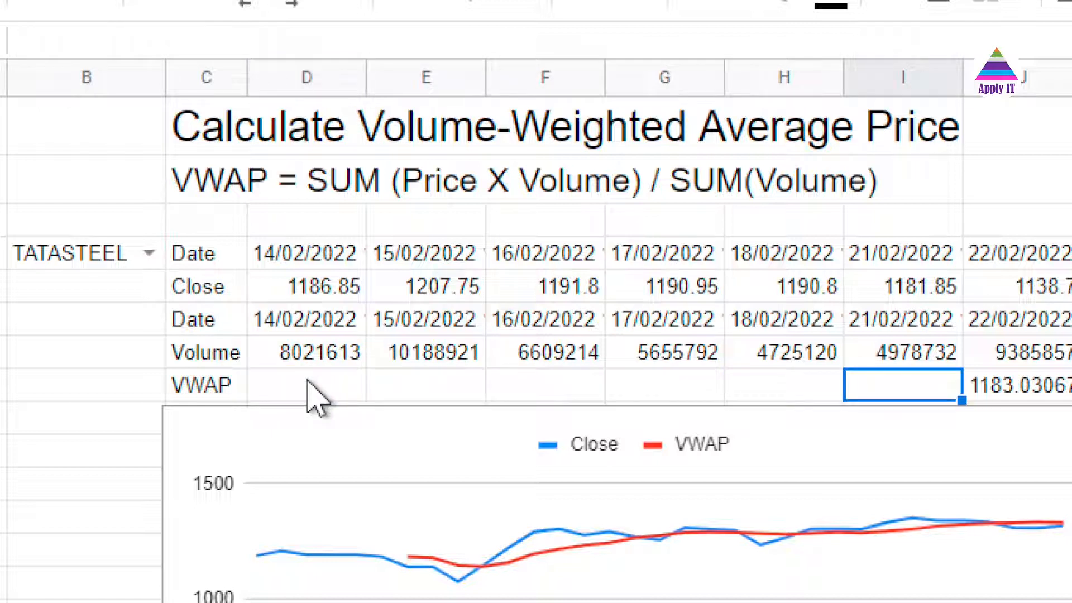
key("Right")
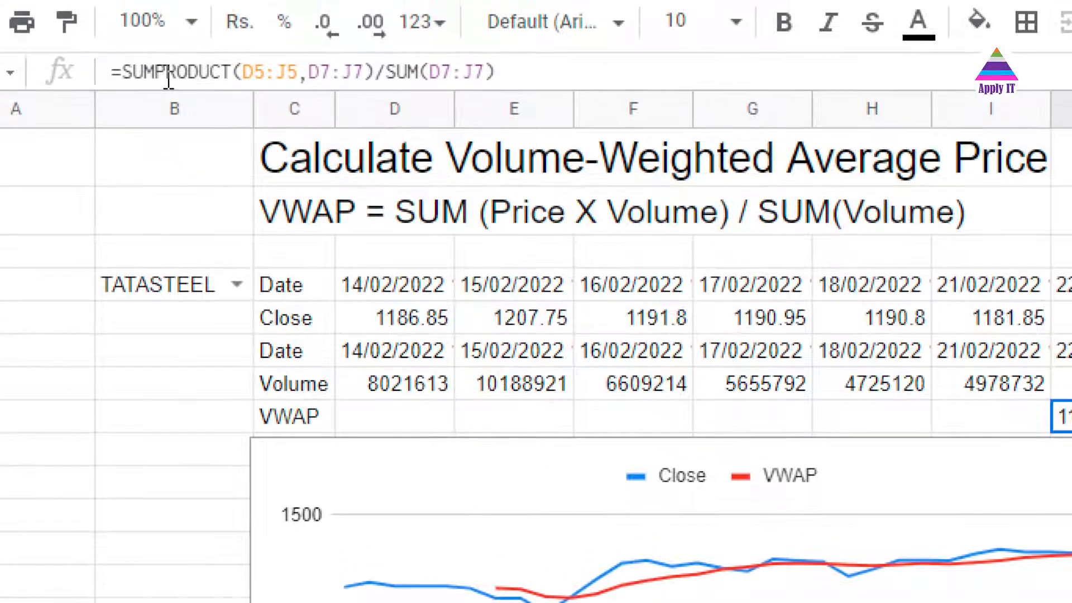
Inspect the SUMPRODUCT(D5:J5,D7:J7)/SUM(D7:J7) formula in J8, highlighting its price and volume ranges
double_click(168, 72)
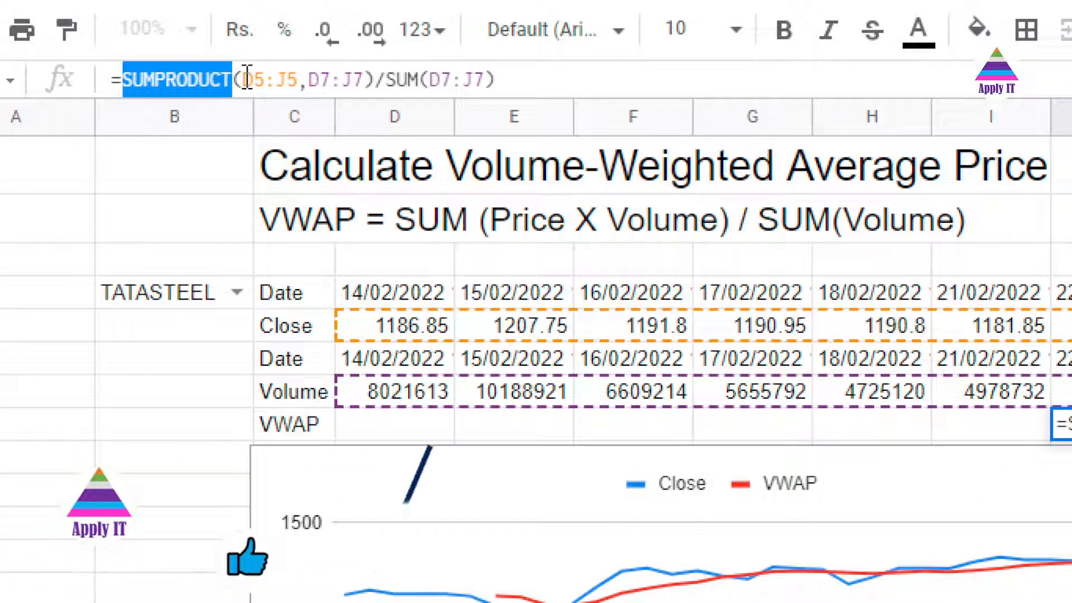
left_click(247, 78)
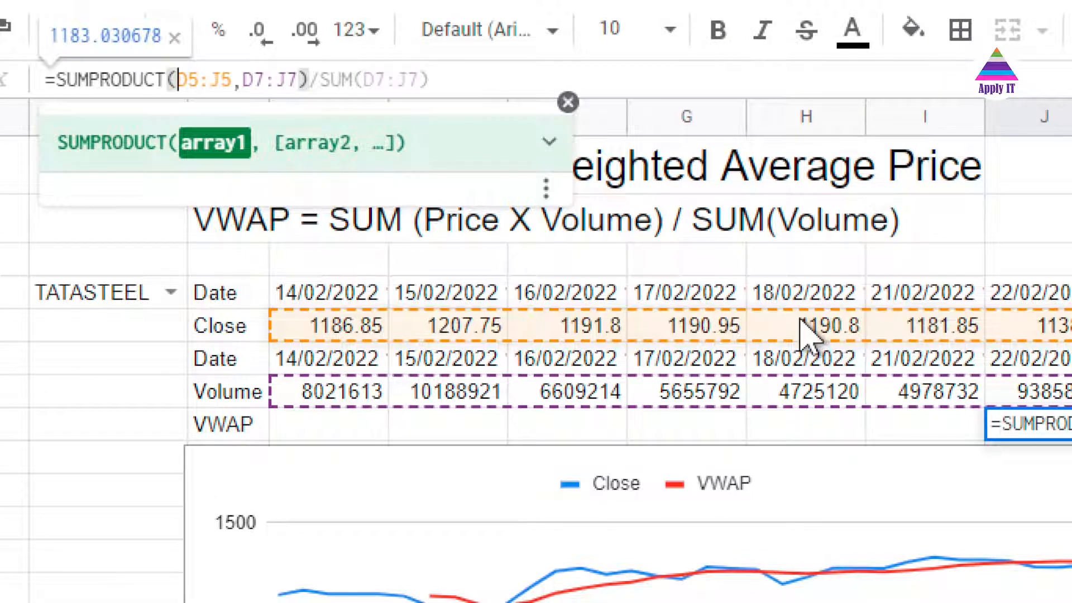
left_click(258, 80)
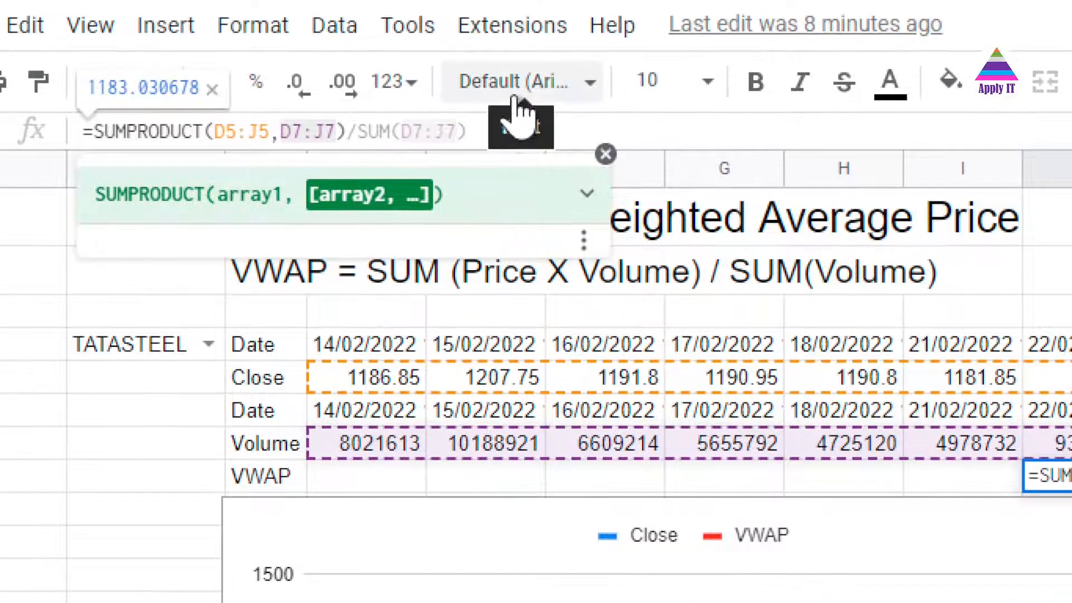
key("Tab")
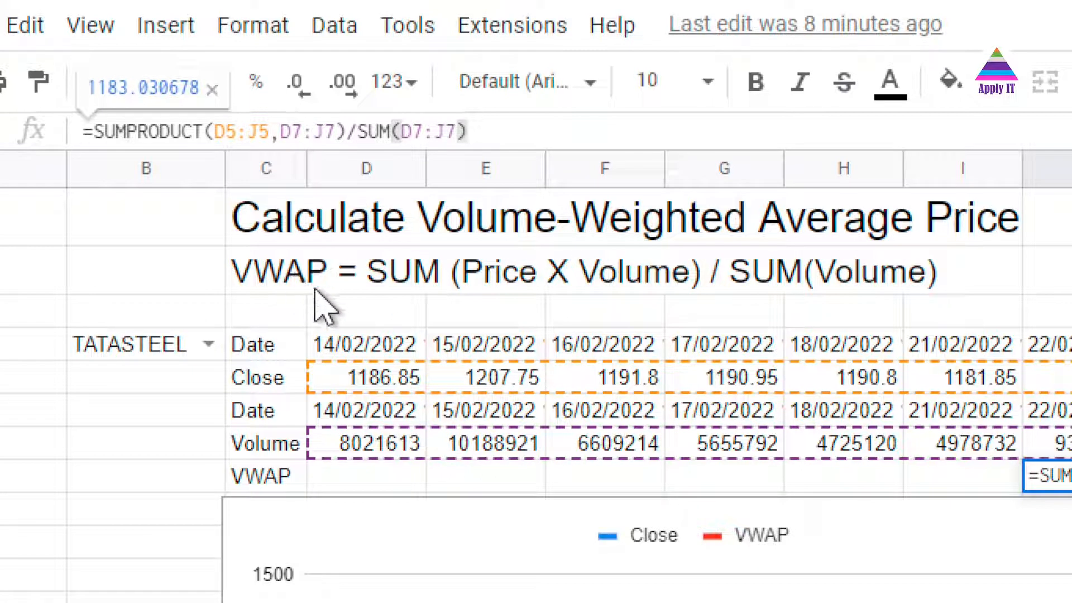
key("Escape")
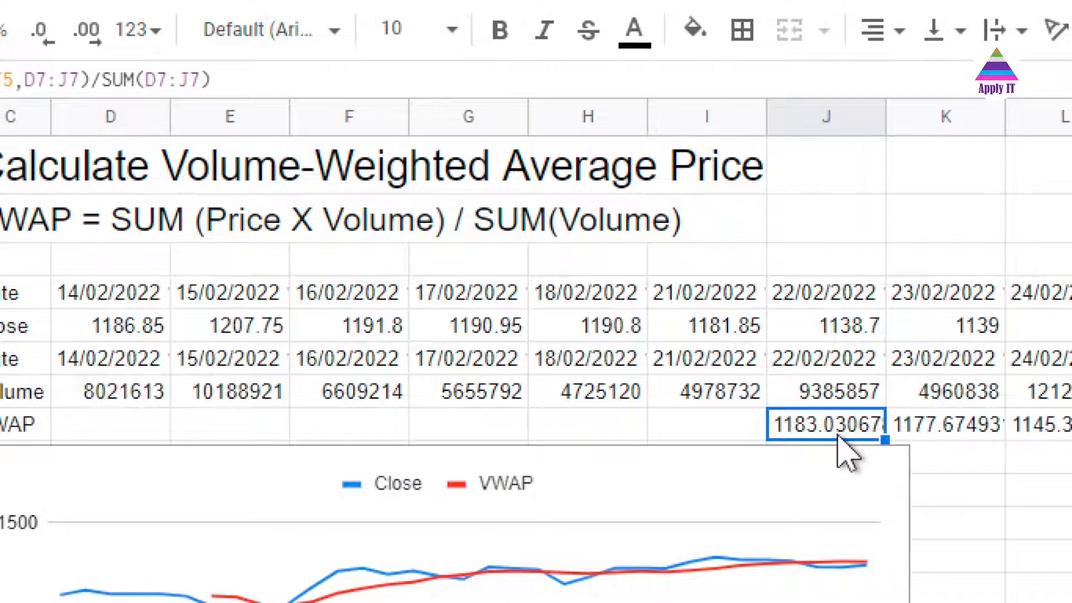
Step along the VWAP row to later VWAP cells, then return to the VWAP label in C8
key("Right")
key("Right")
key("Right")
key("Right")
key("Right")
key("Right")
key("Right")
key("Right")
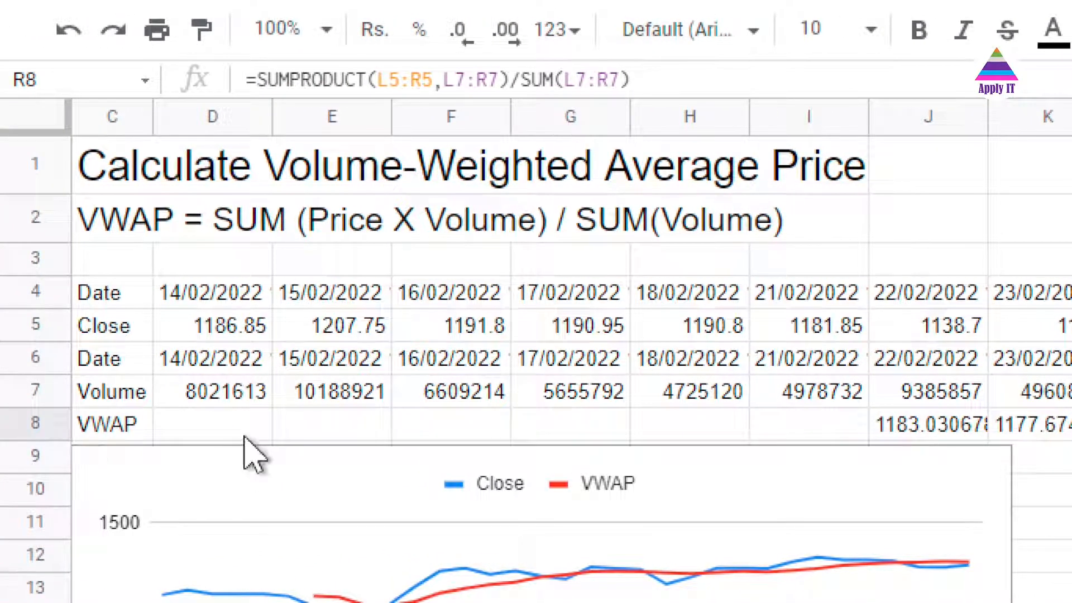
key("Home")
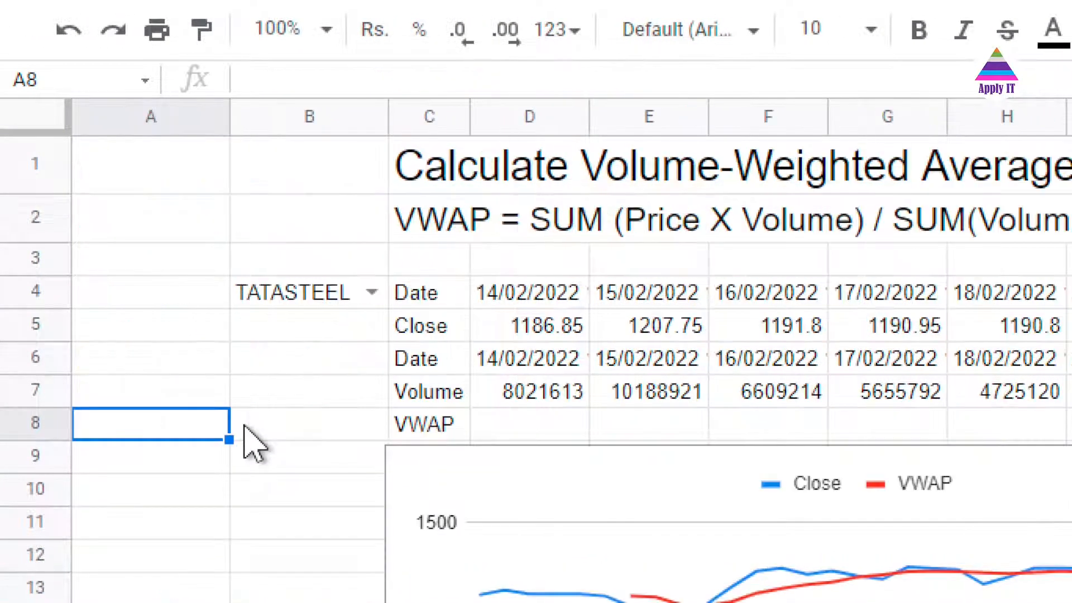
key("Right")
key("Right")
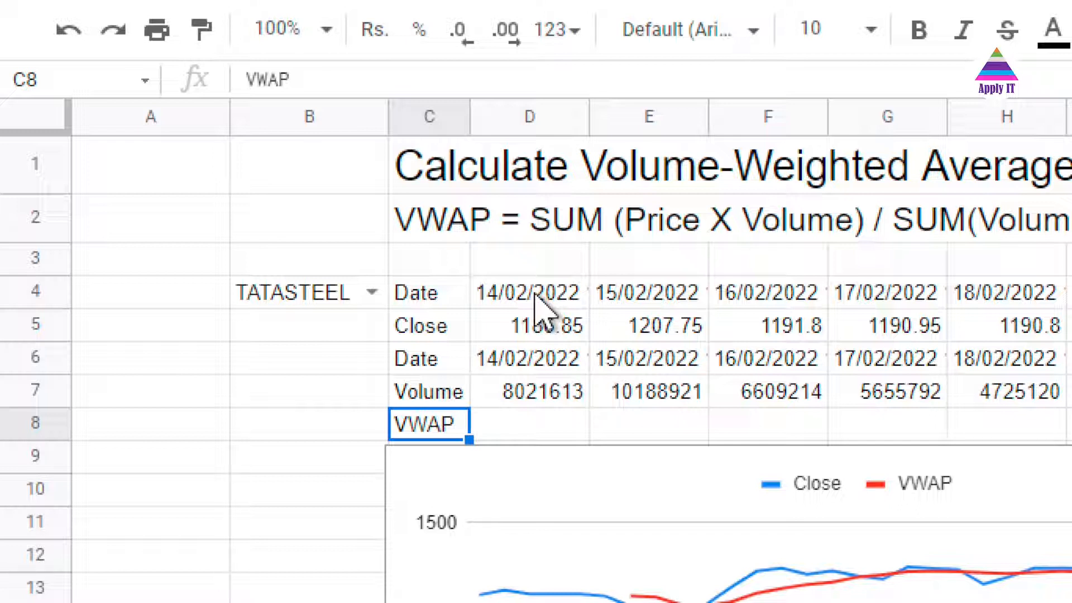
Select the Close and VWAP line chart and scroll to view it in full
left_click(522, 486)
scroll(519, 483, "down", 3)
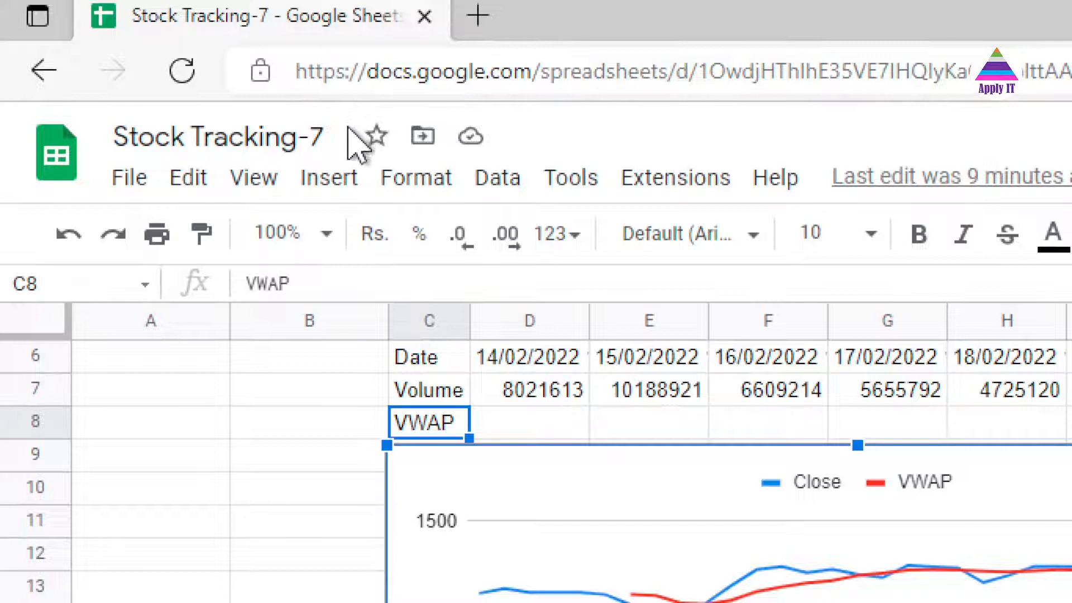
left_click(340, 182)
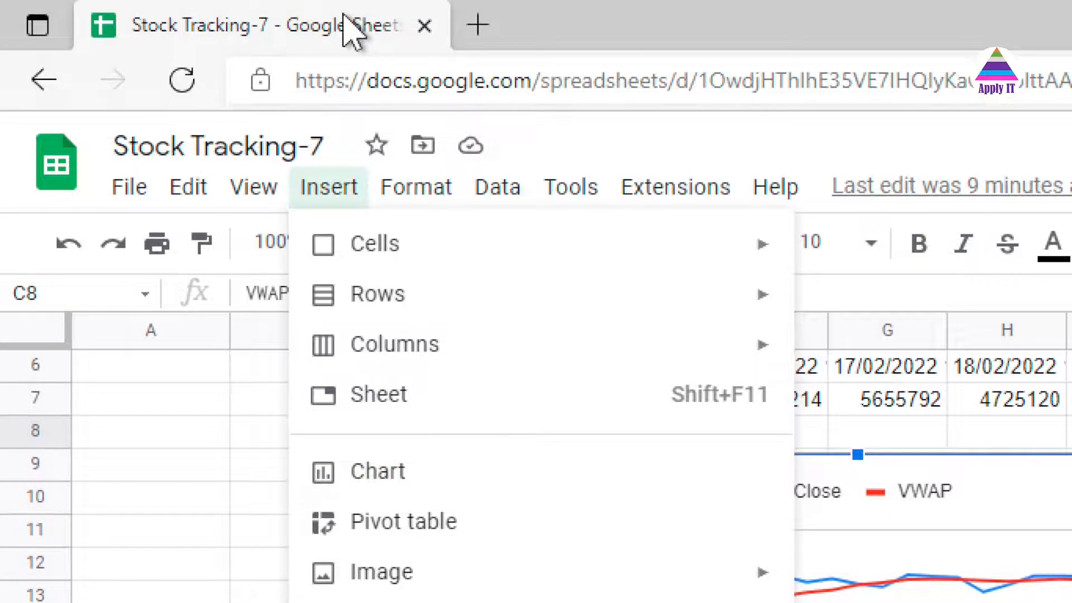
left_click(162, 547)
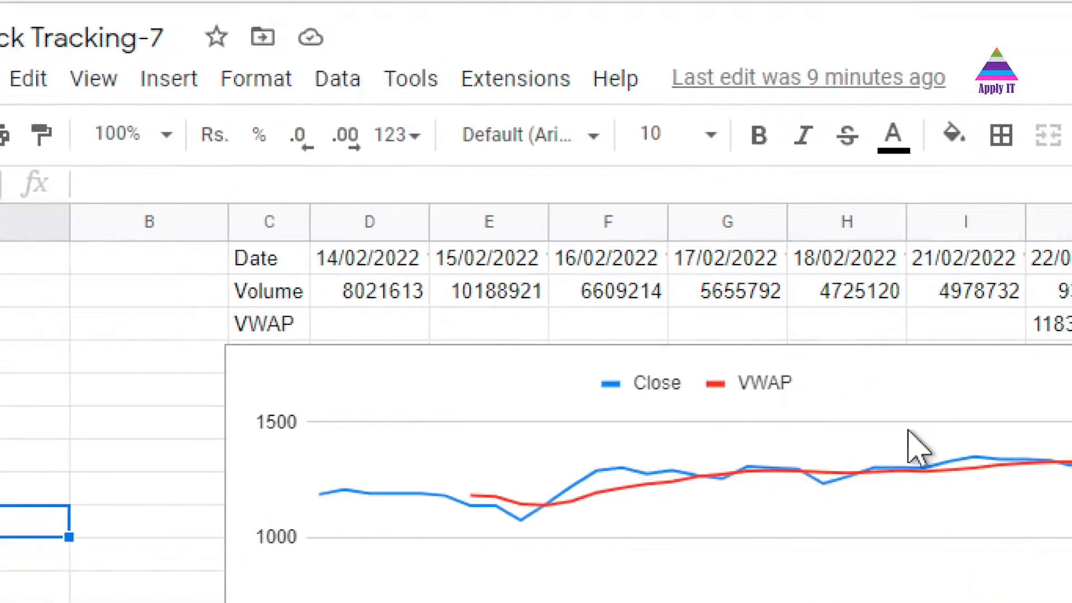
left_click(931, 463)
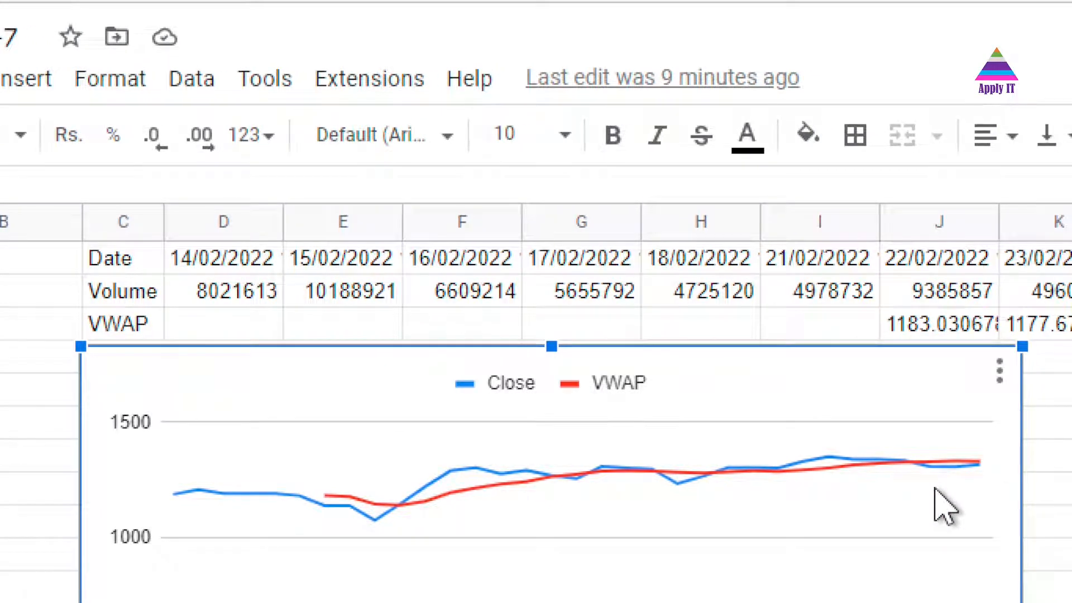
middle_click(941, 509)
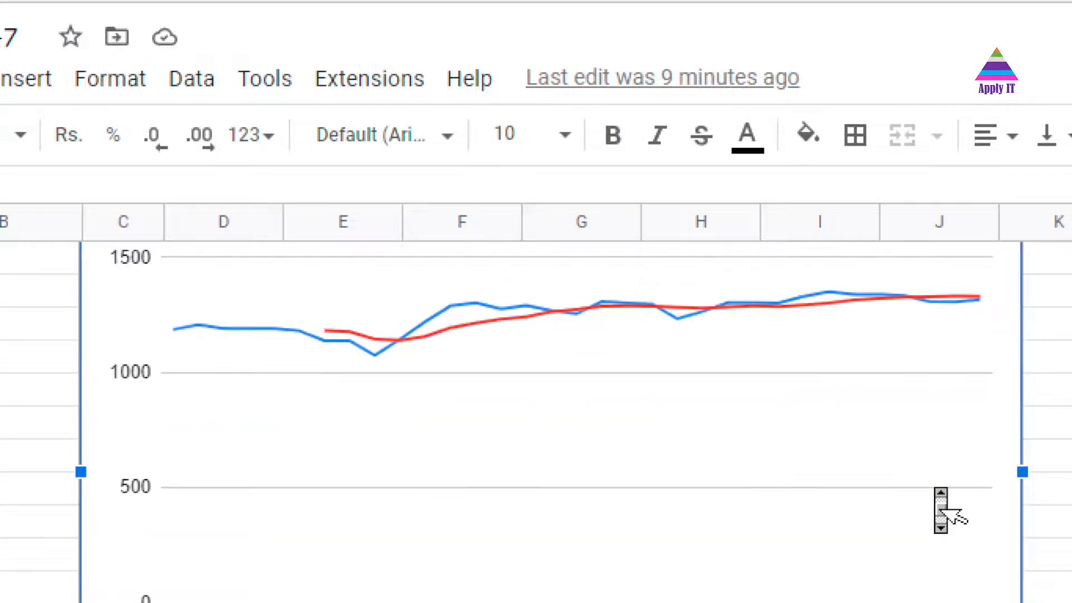
scroll(935, 488, "up", 1)
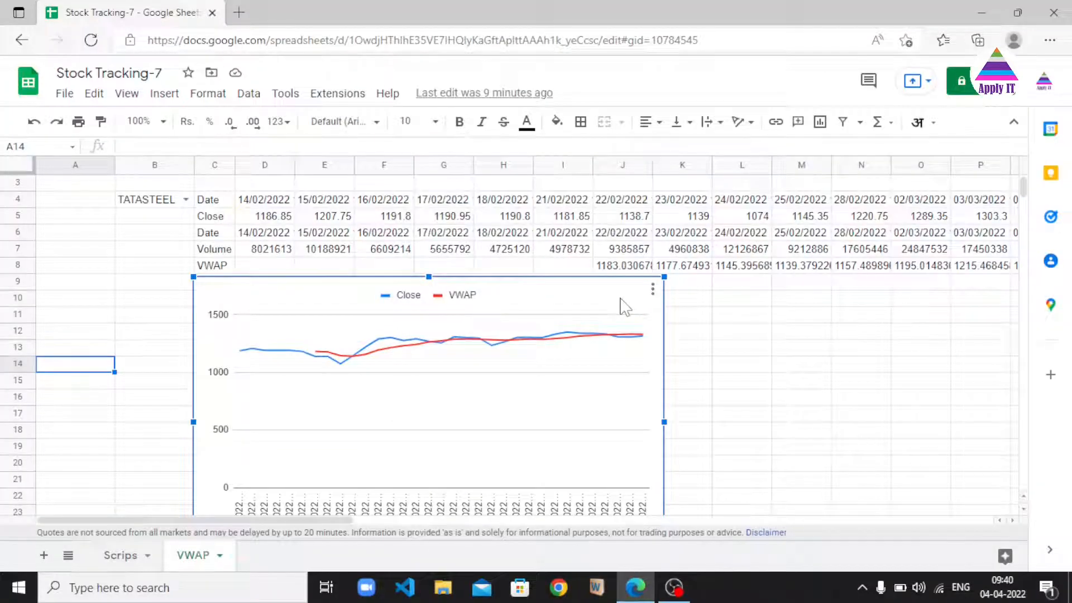
Open the chart editor for the line chart and browse the chart type options
left_click(652, 290)
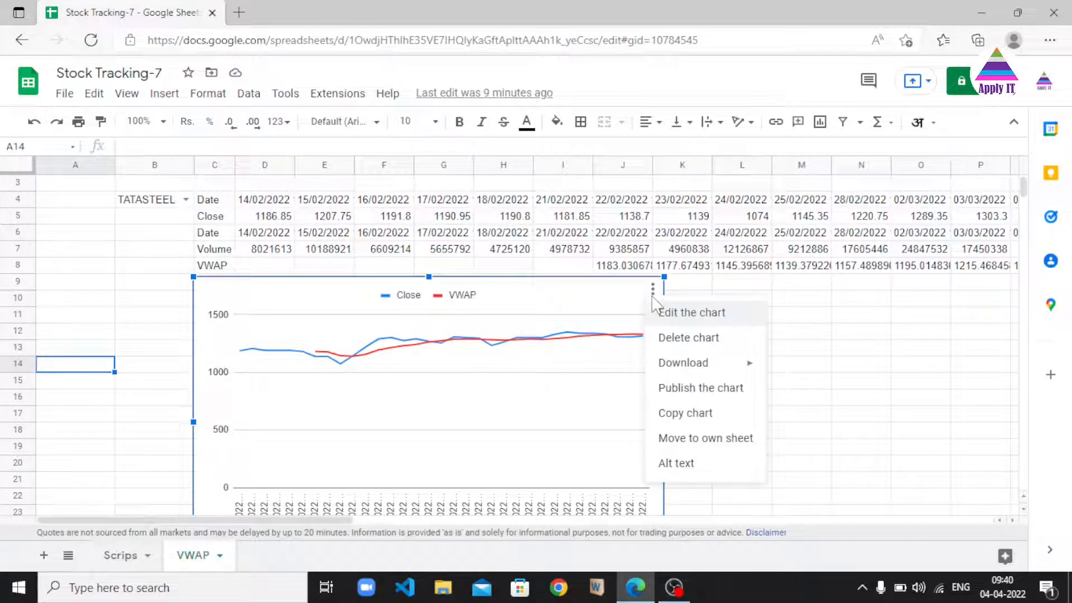
left_click(679, 312)
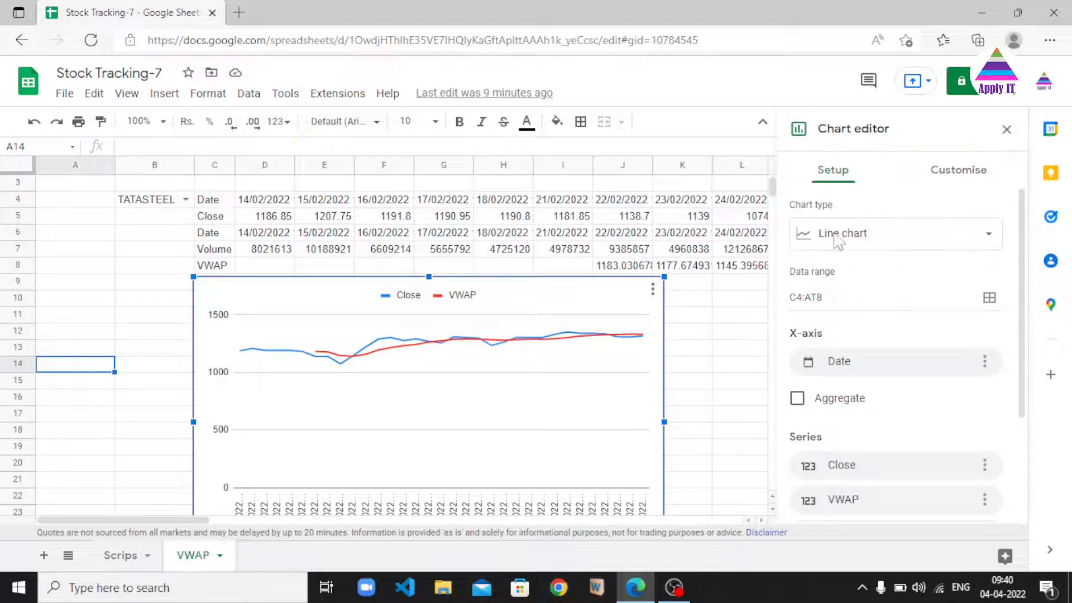
left_click(916, 241)
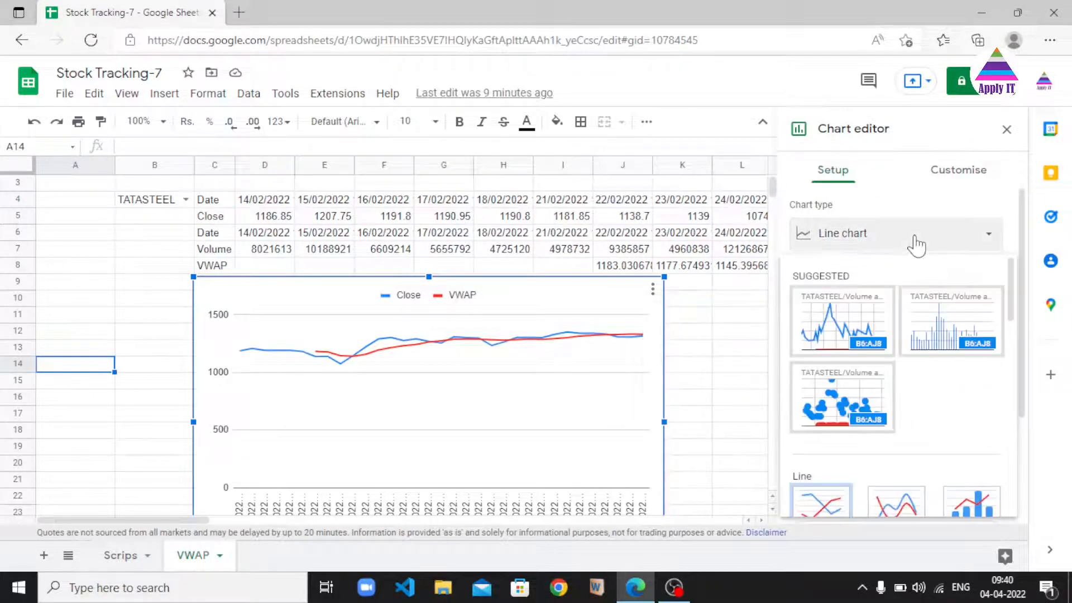
left_click(988, 239)
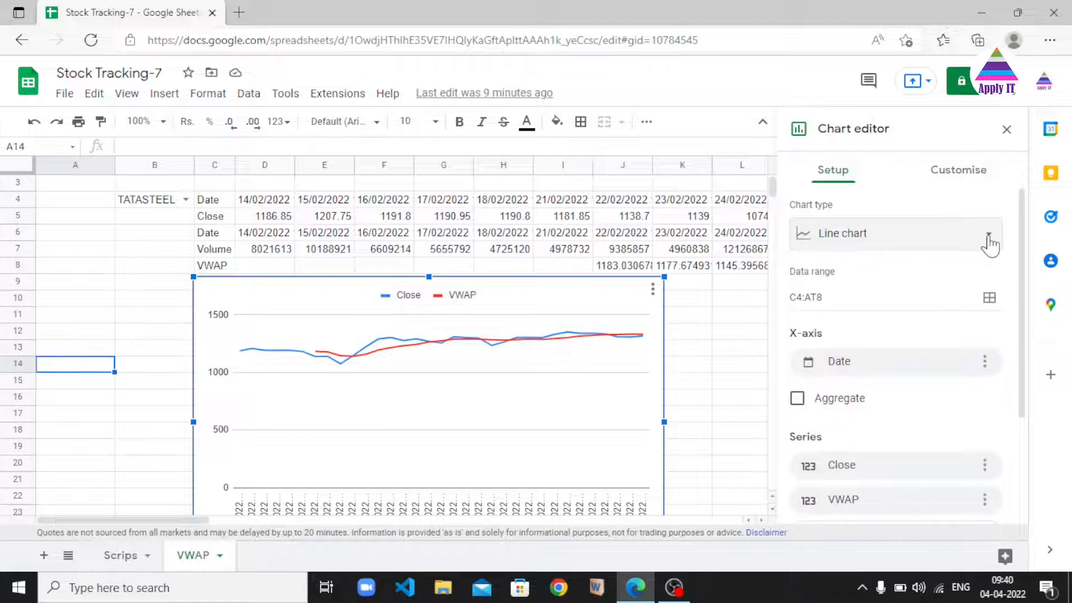
left_click(989, 240)
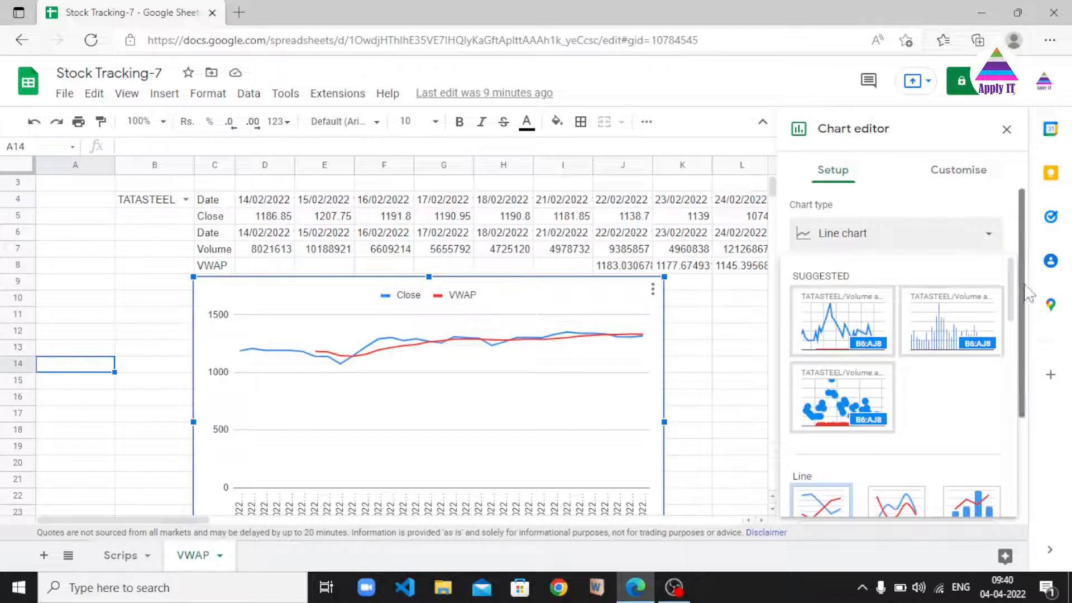
mouse_move(1021, 286)
left_mouse_down()
mouse_move(1027, 421)
mouse_move(1014, 282)
left_mouse_up()
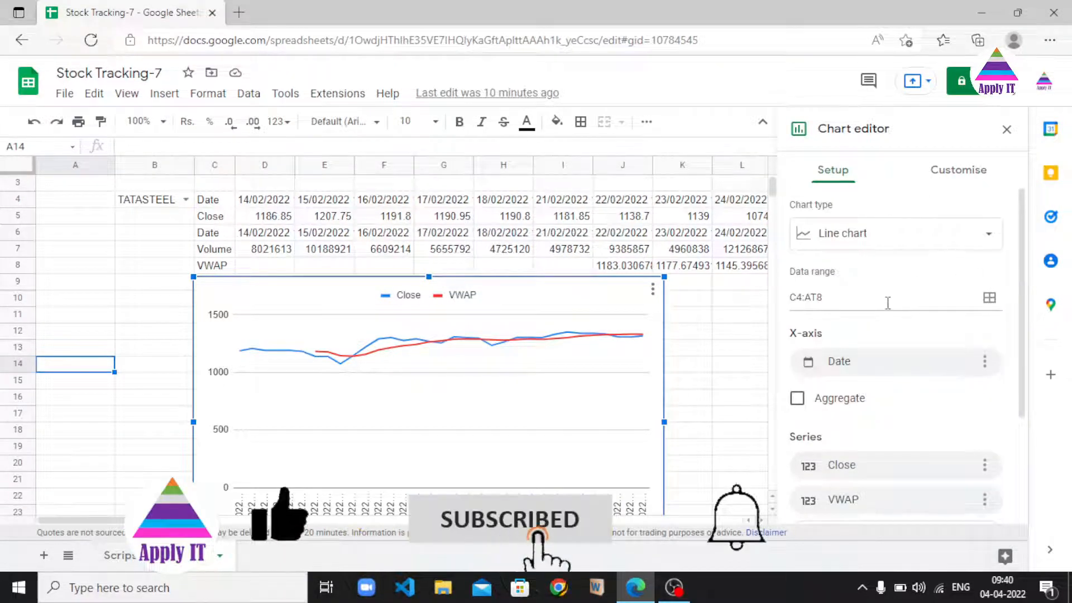
Inspect the Date and Volume labels, then reopen the chart editor and examine its data range C4:AT8
left_click(220, 204)
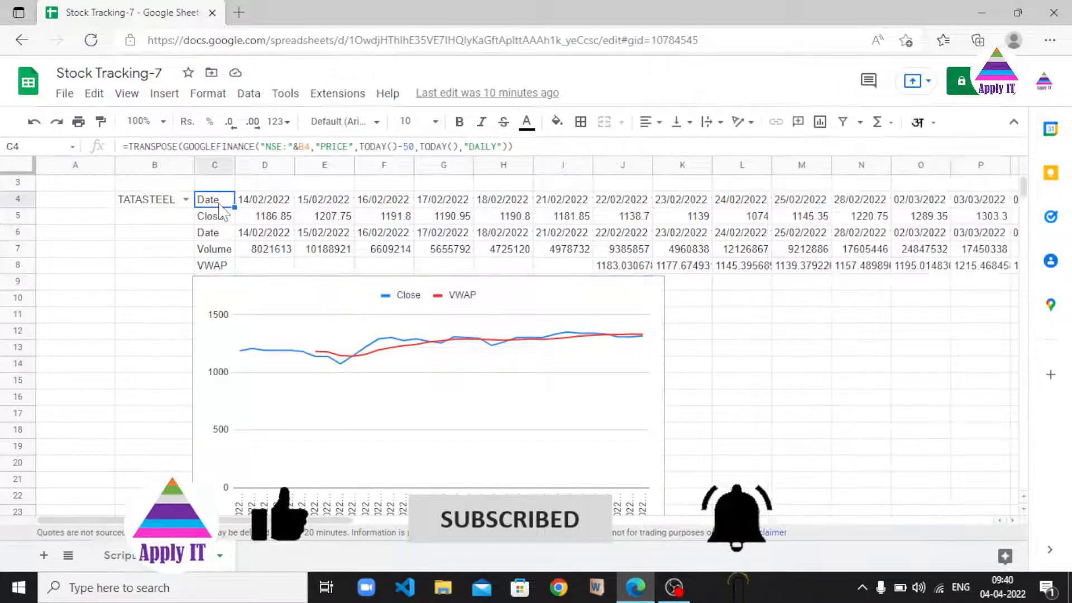
left_click(222, 255)
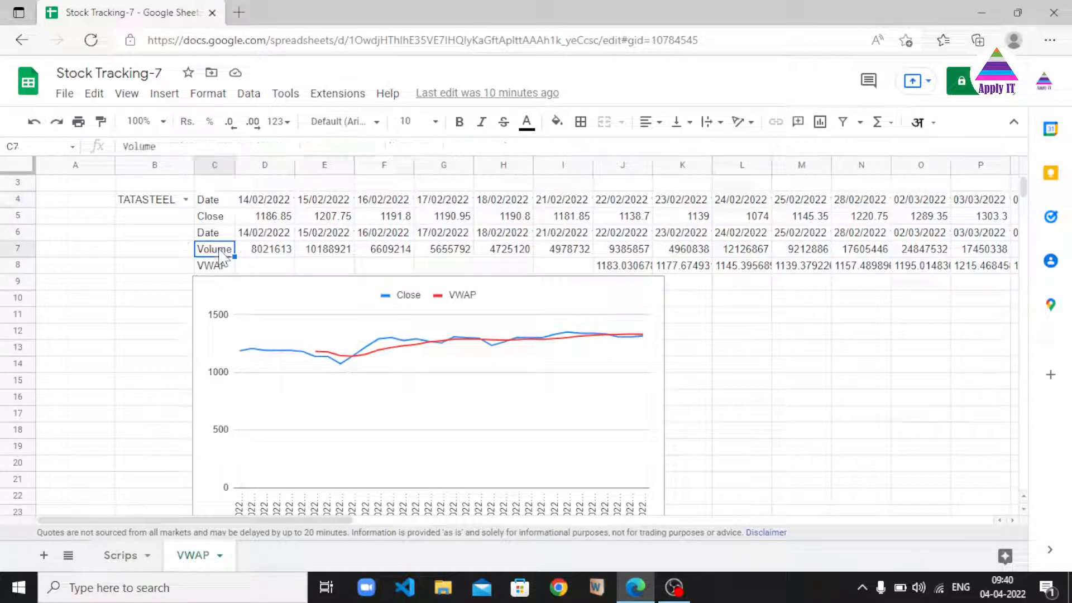
scroll(515, 342, "down", 1)
left_click(517, 343)
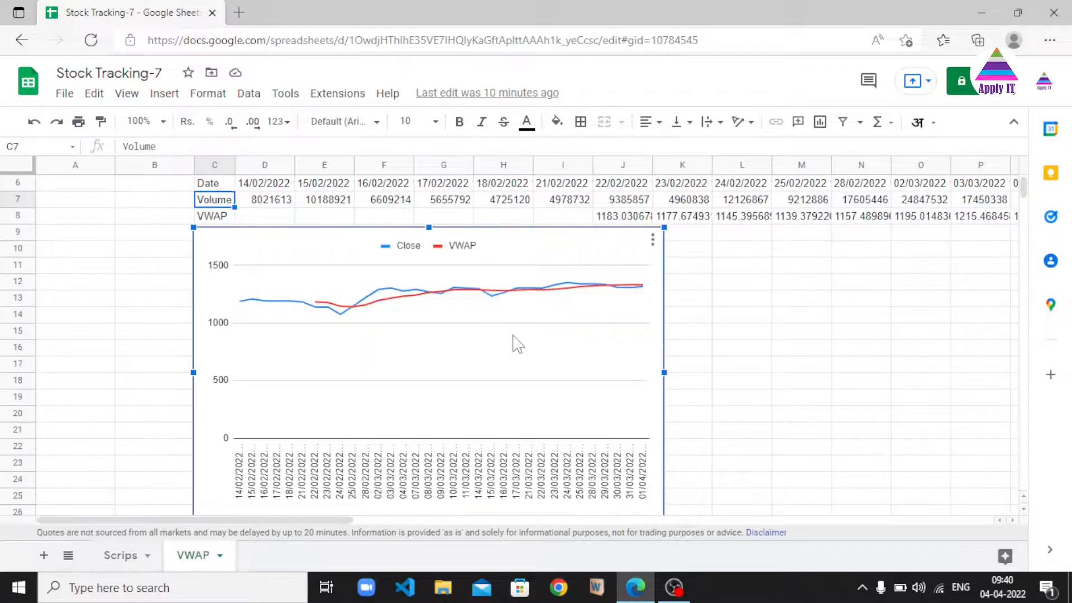
left_click(652, 242)
left_click(666, 265)
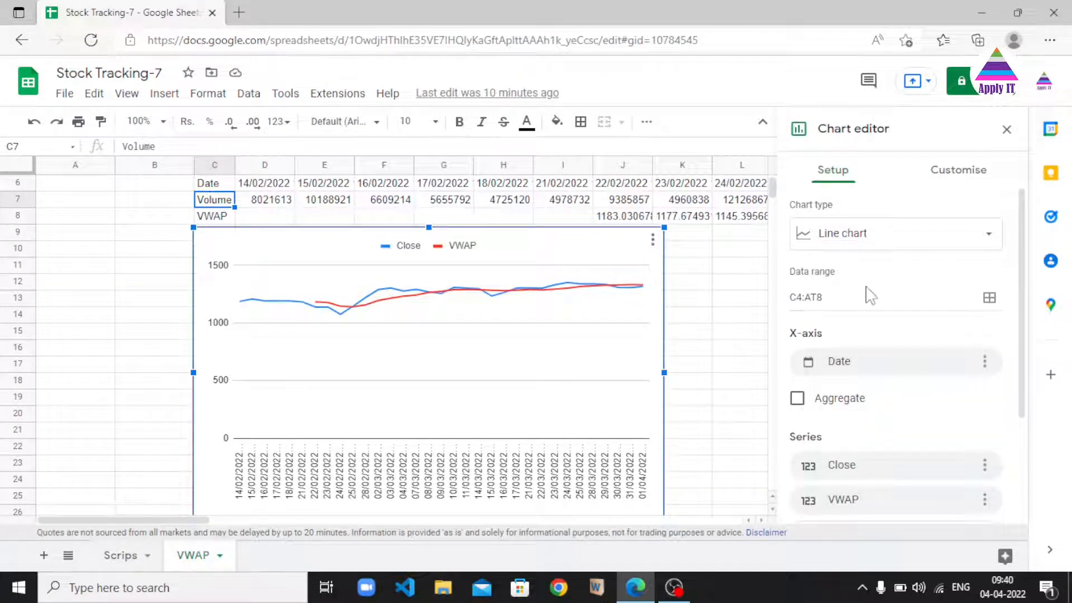
left_click(860, 297)
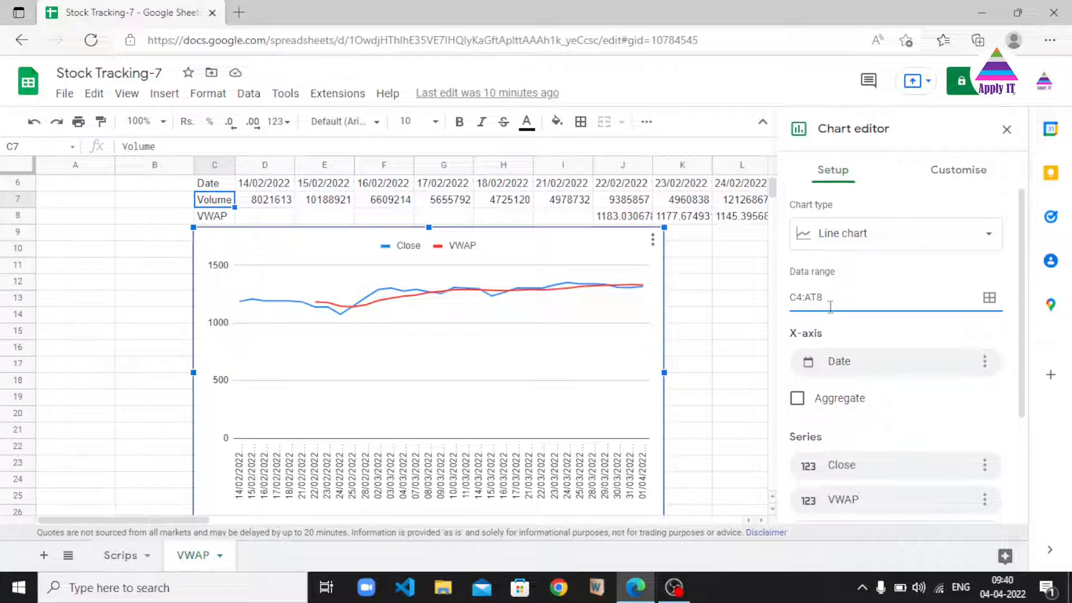
Scroll through the chart editor's X-axis, series and header settings, then close the editor
left_click_drag(773, 188, 773, 182)
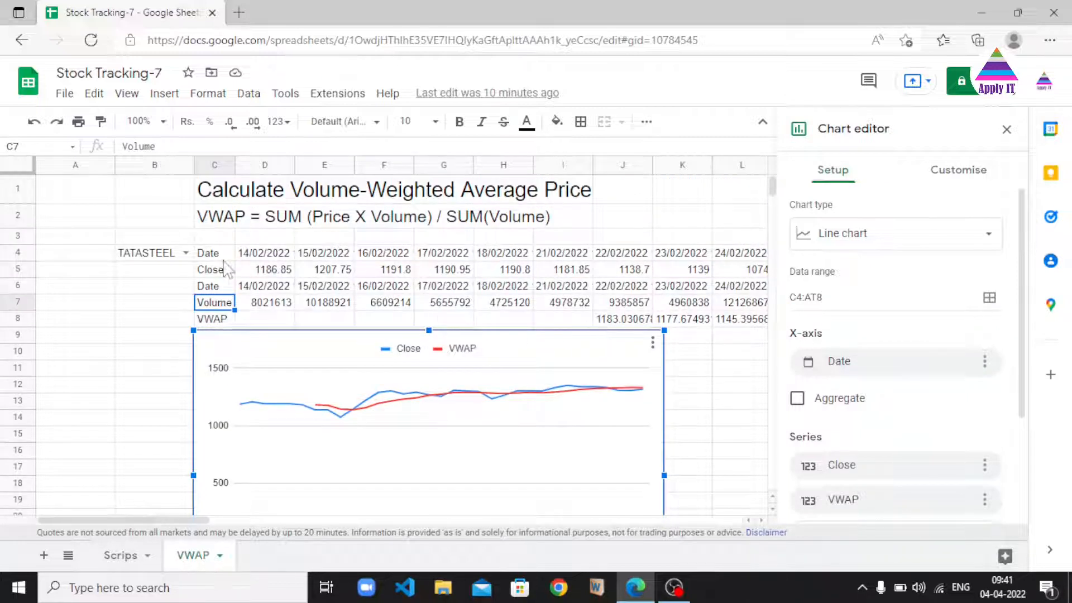
left_click_drag(1022, 352, 1031, 461)
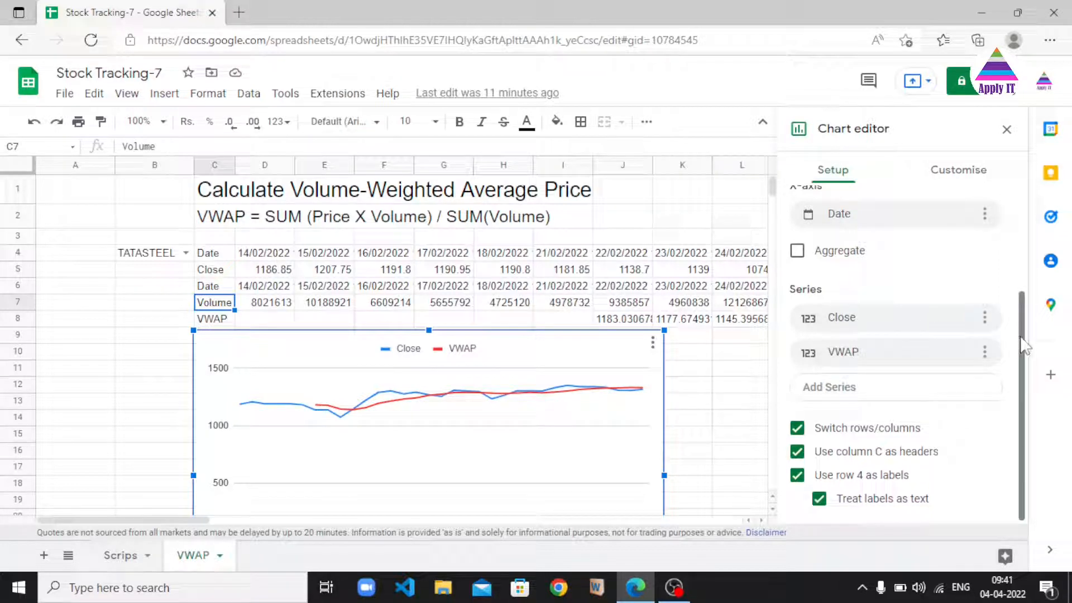
left_click_drag(1024, 346, 1026, 249)
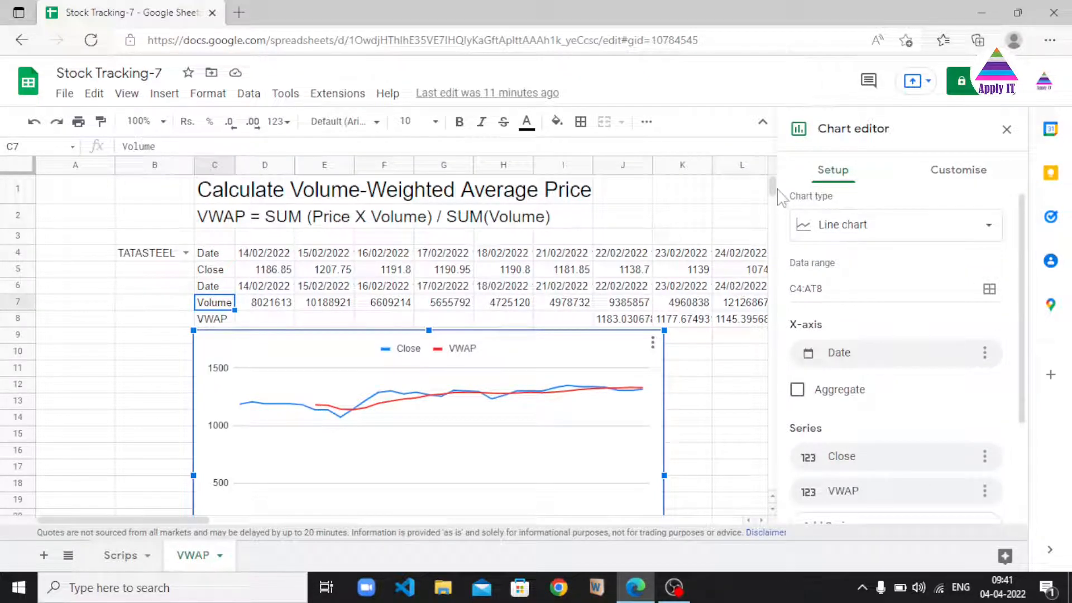
scroll(775, 196, "down", 5)
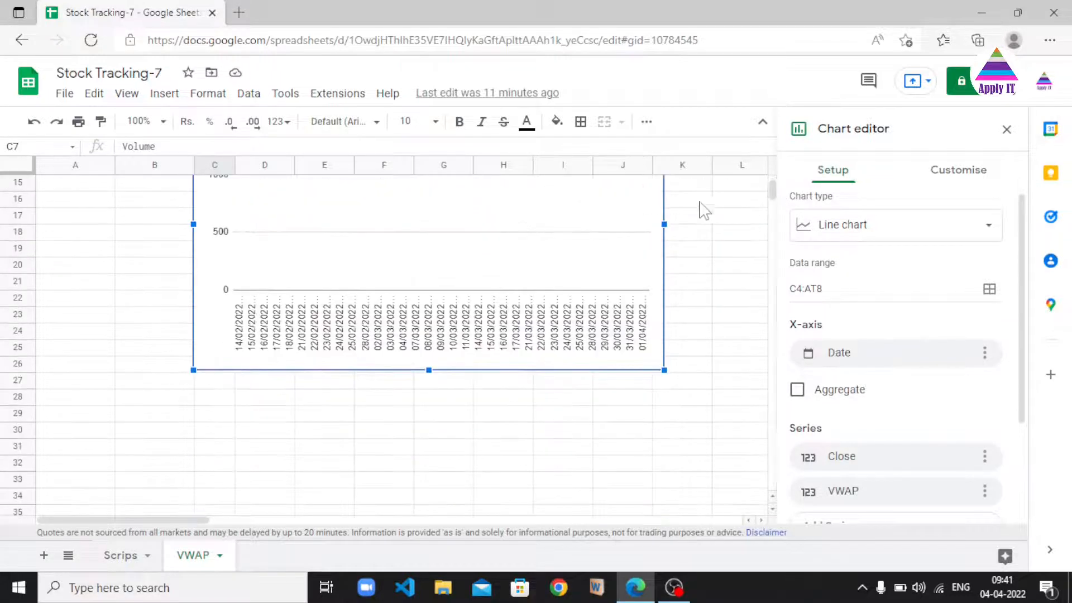
scroll(772, 192, "up", 3)
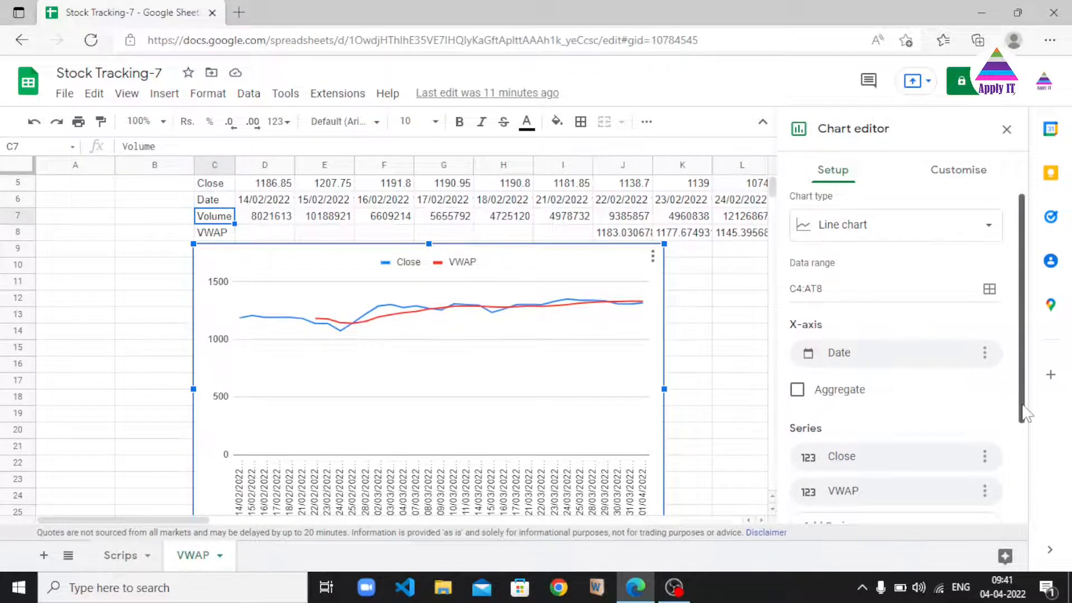
scroll(1023, 418, "down", 1)
scroll(1023, 417, "down", 2)
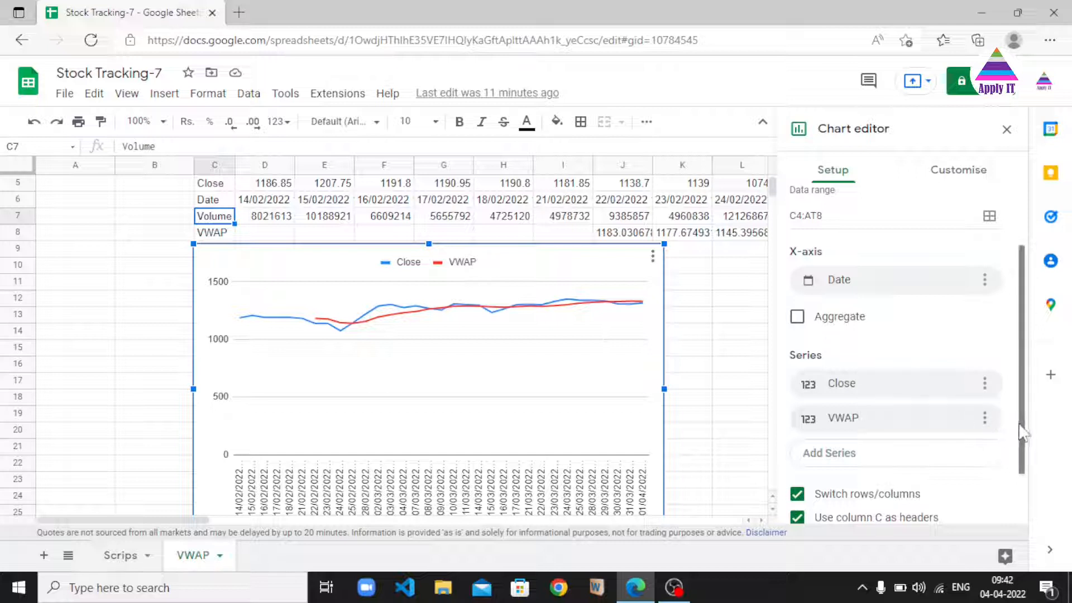
scroll(1021, 441, "down", 1)
left_click(521, 385)
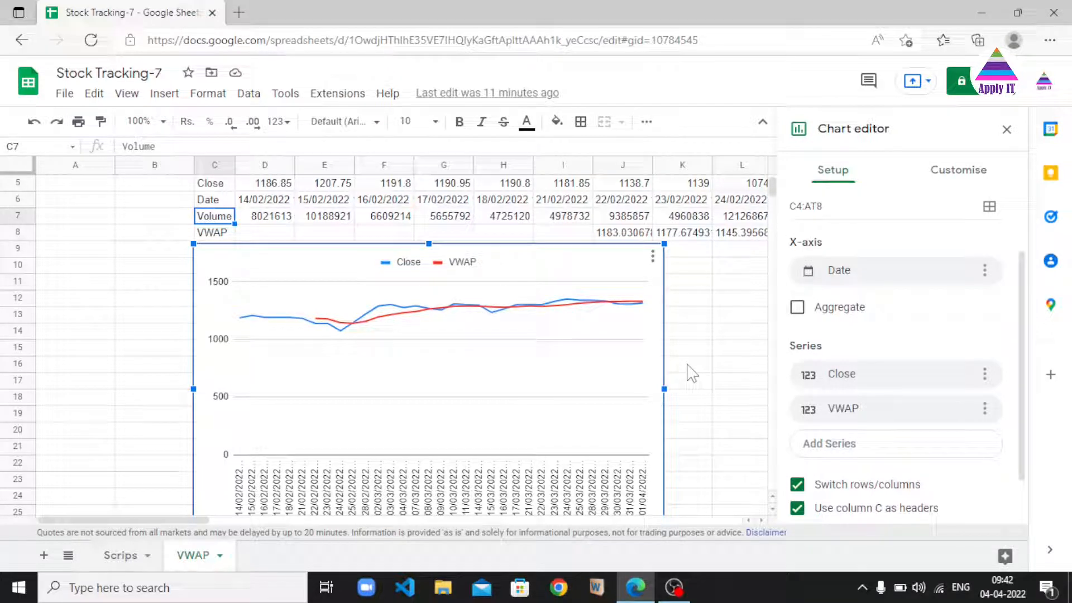
left_click(1007, 131)
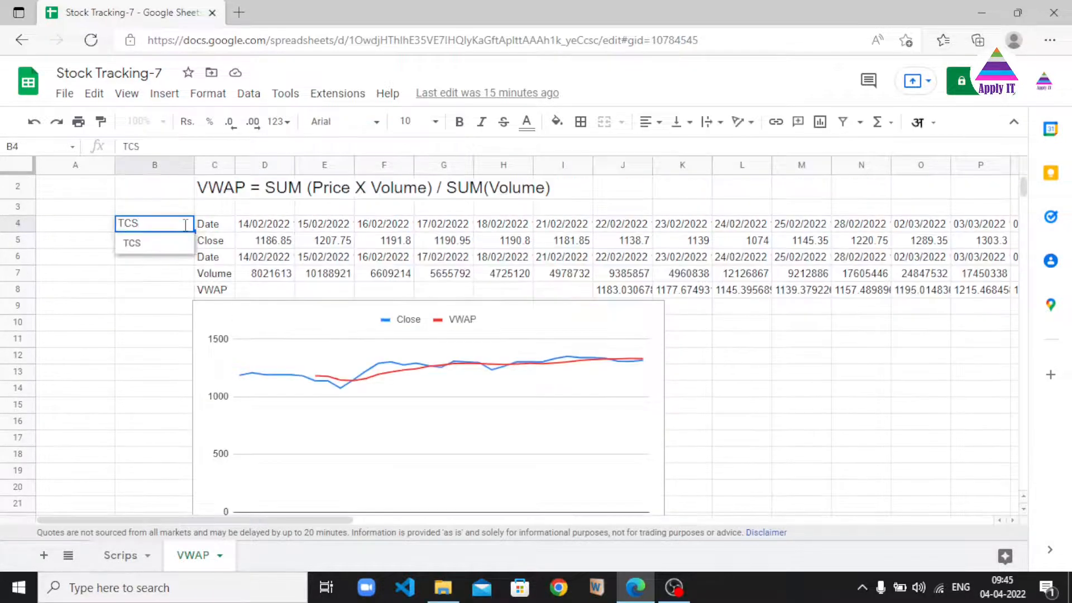
Change the ticker in B4 to TCS, then replace it with RAMCOIND from the dropdown
left_click(146, 250)
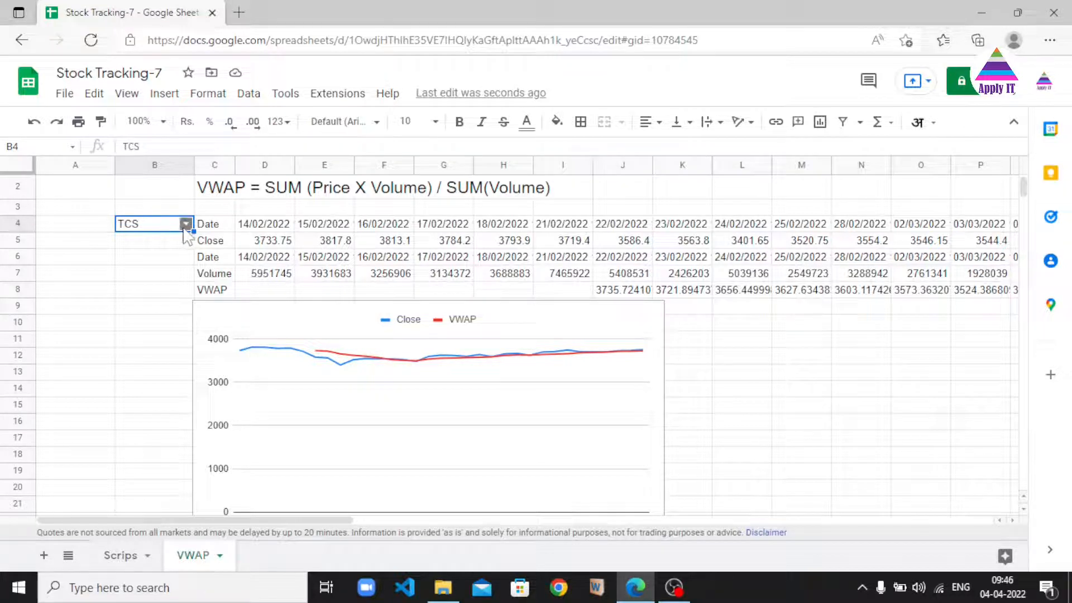
double_click(152, 226)
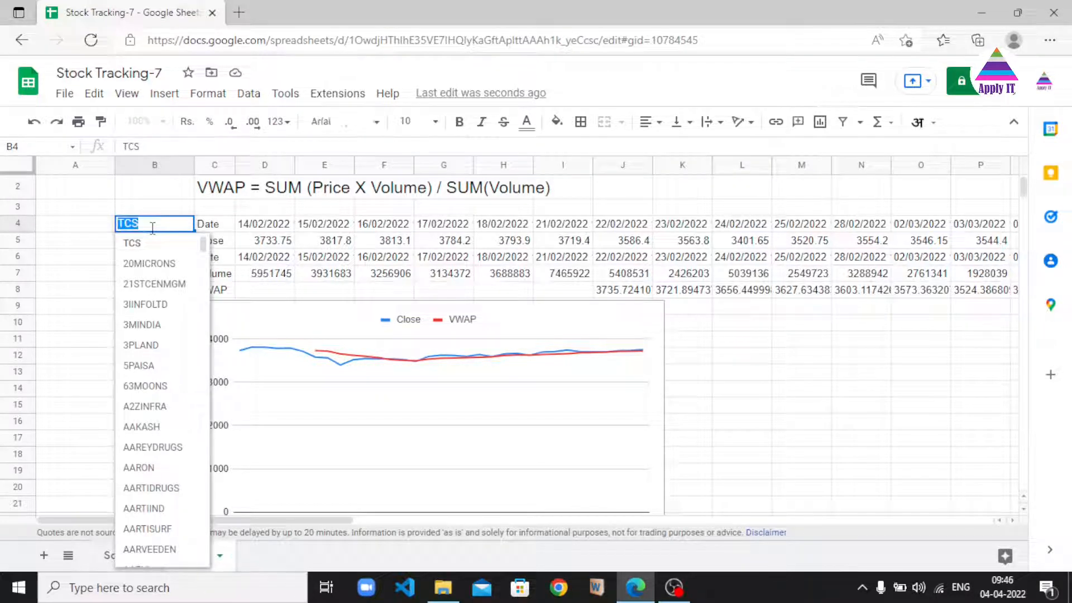
type("RAMC")
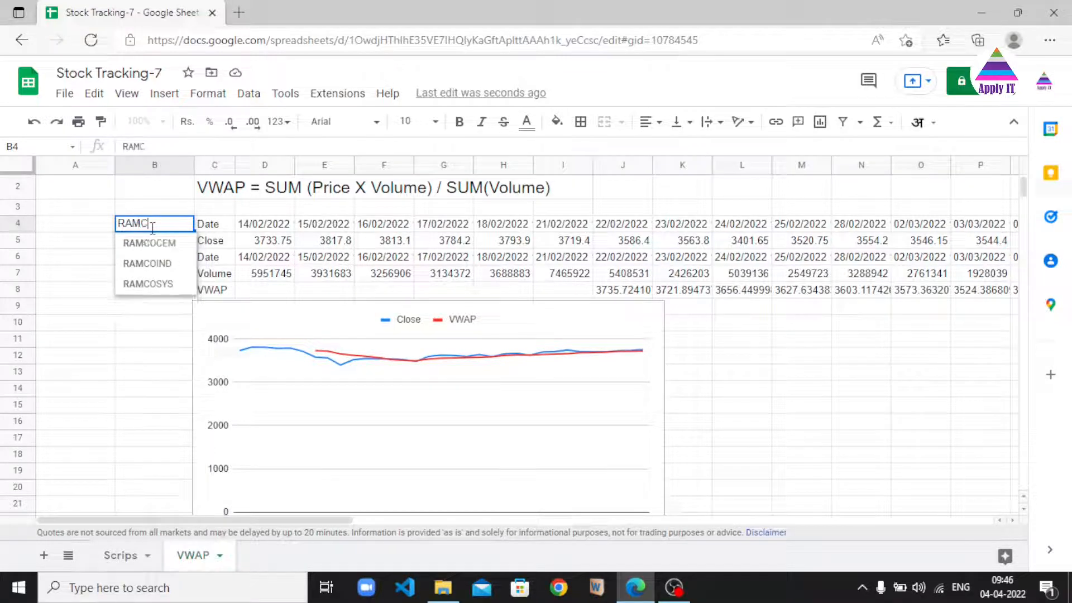
left_click(158, 267)
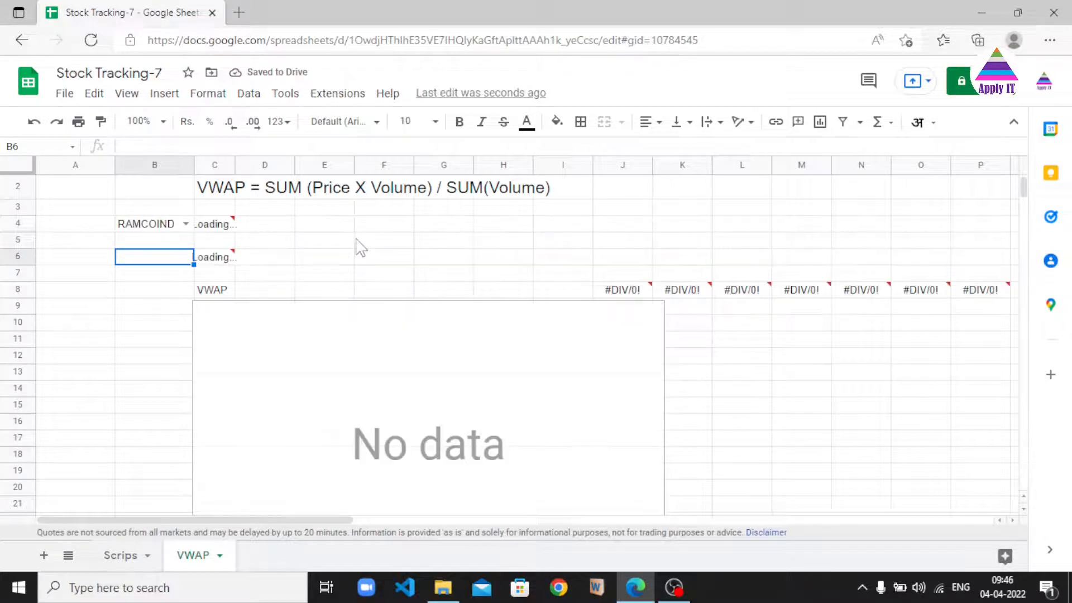